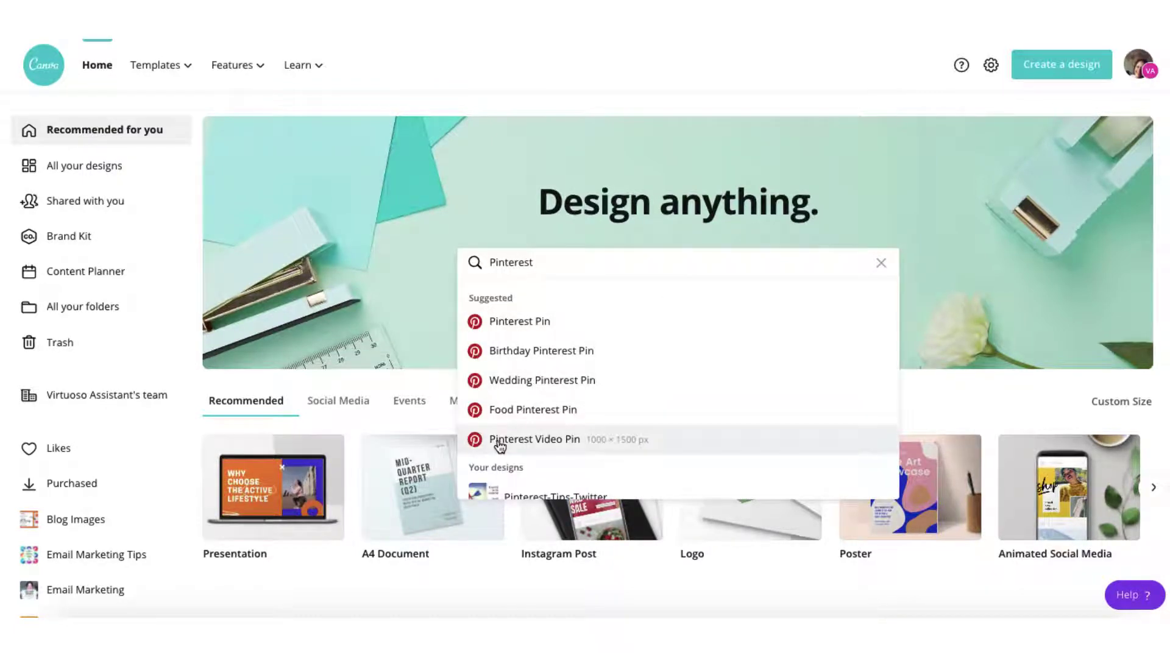
# - Open the Pinterest Video Pin template results and check the options of the "top 25 new music videos" template
pyautogui.click(565, 447)
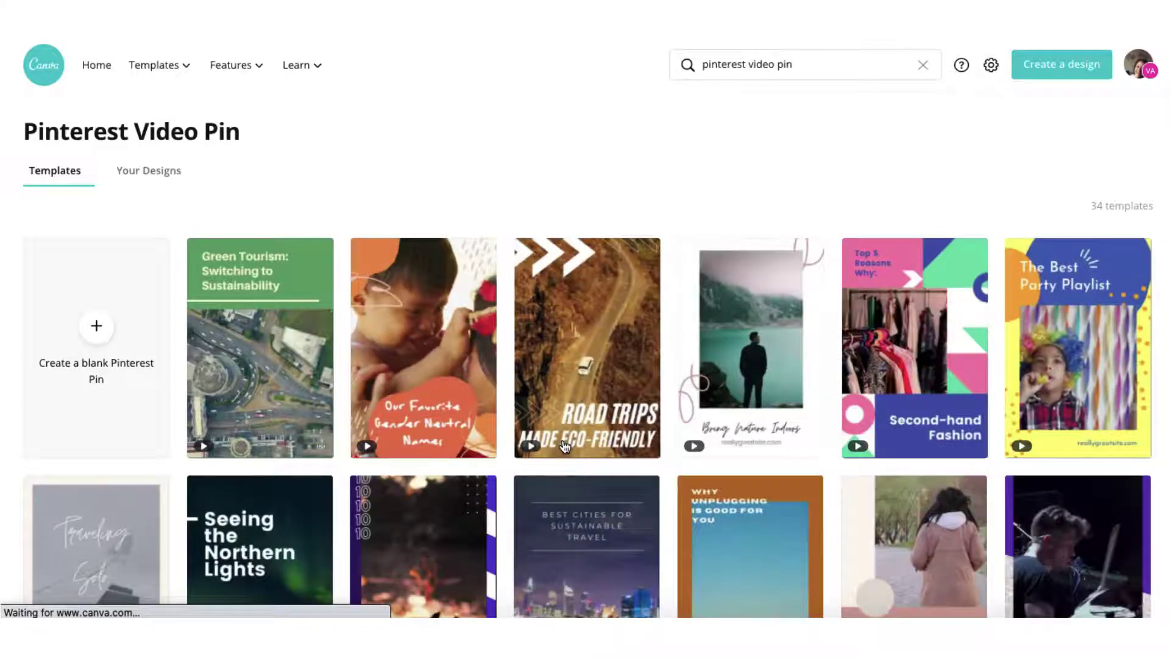
pyautogui.scroll(-1, 565, 447)
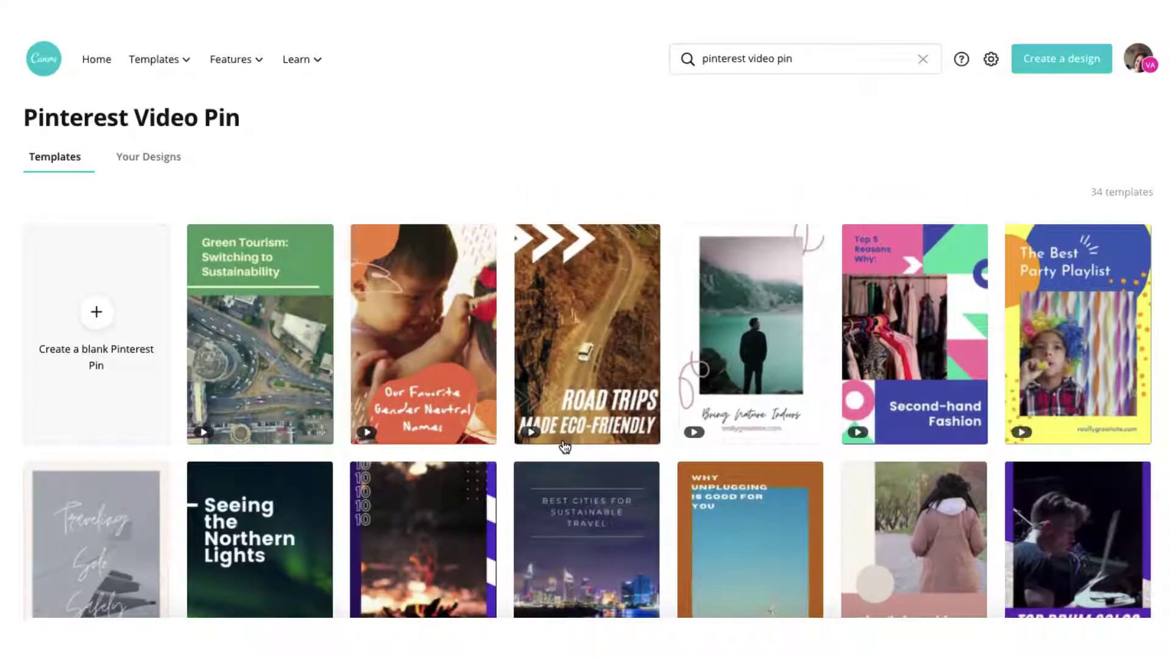
pyautogui.scroll(-4, 565, 447)
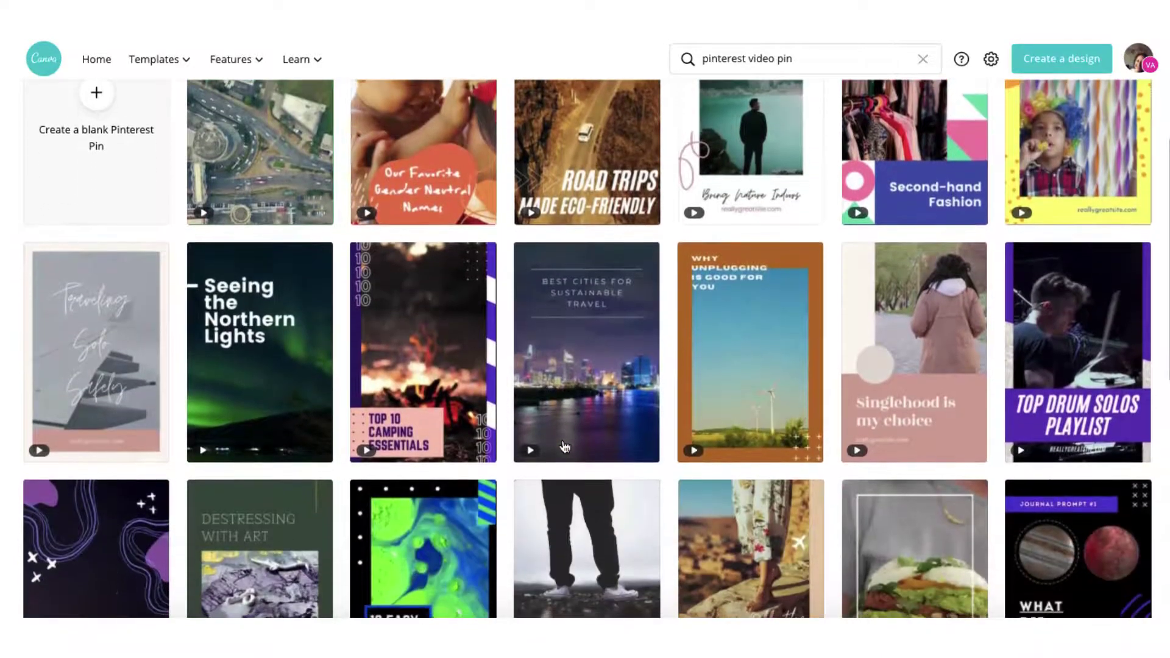
pyautogui.scroll(-2, 565, 447)
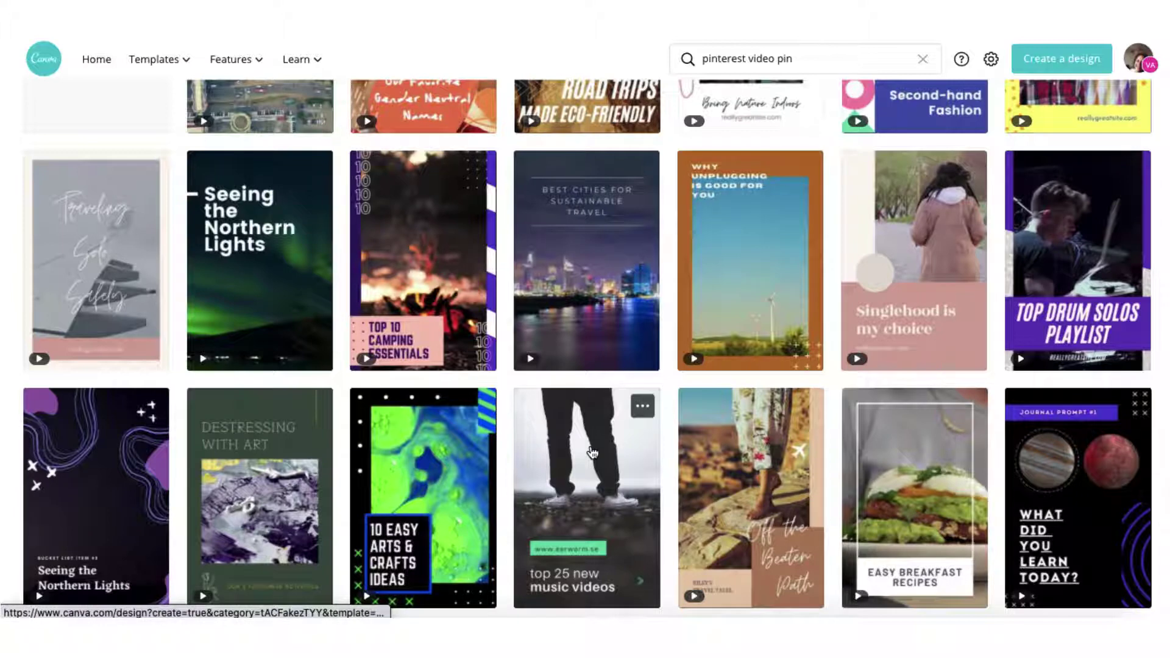
pyautogui.click(643, 412)
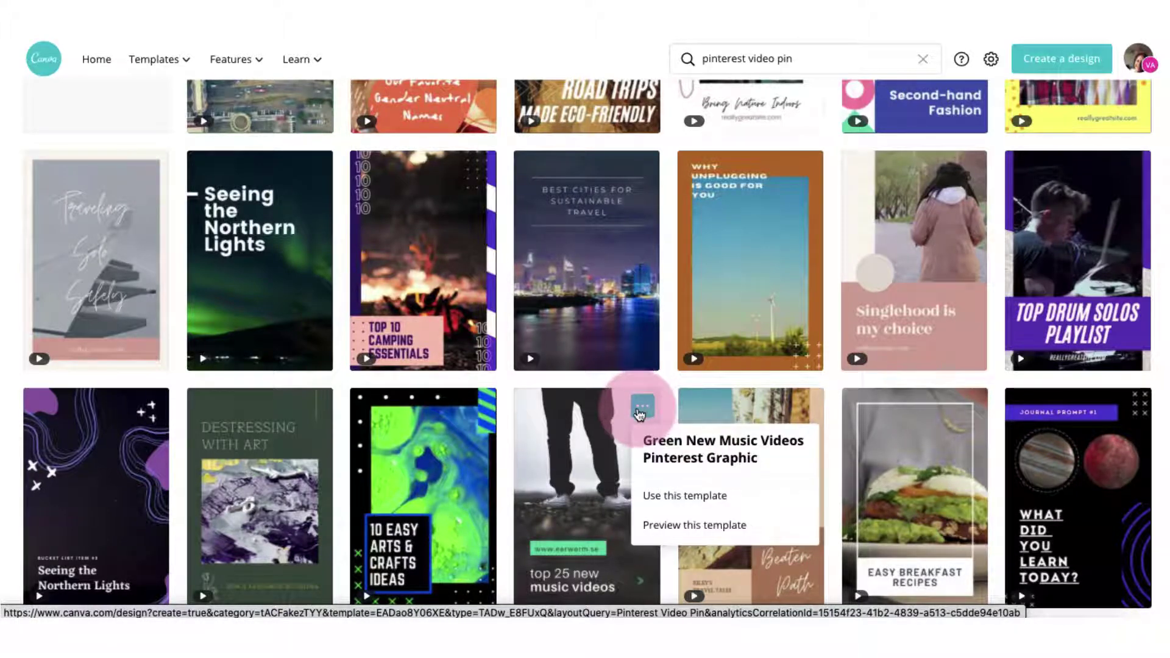
pyautogui.click(666, 532)
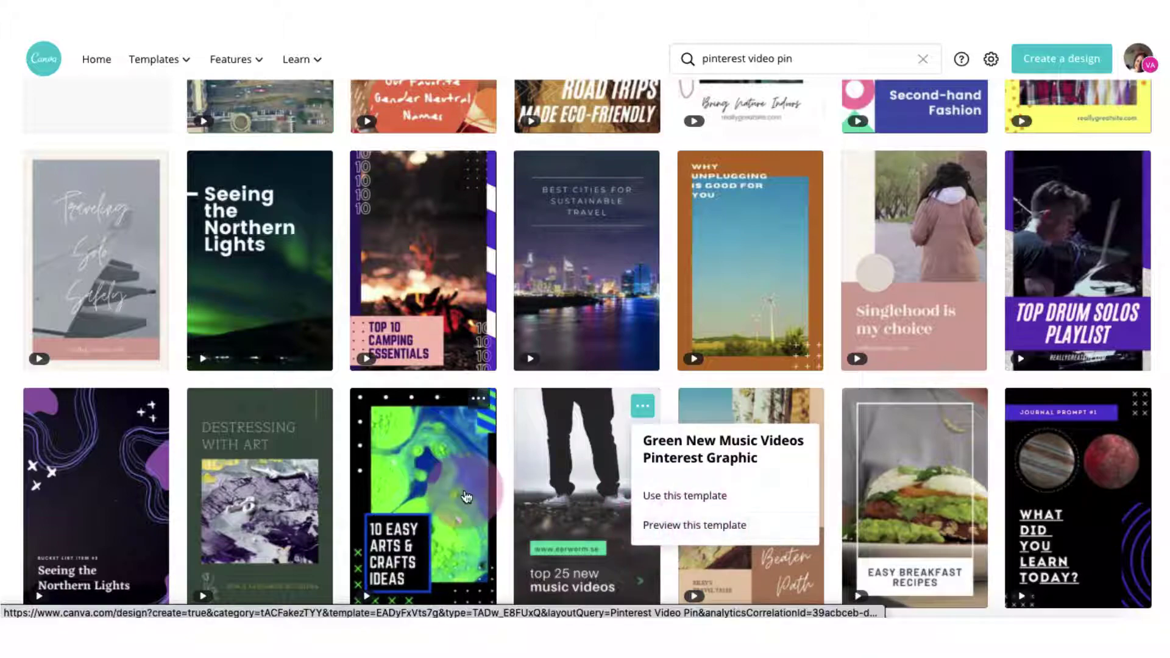
# - Create a blank Pinterest pin from the Pinterest Video Pin templates page
pyautogui.scroll(5, 467, 414)
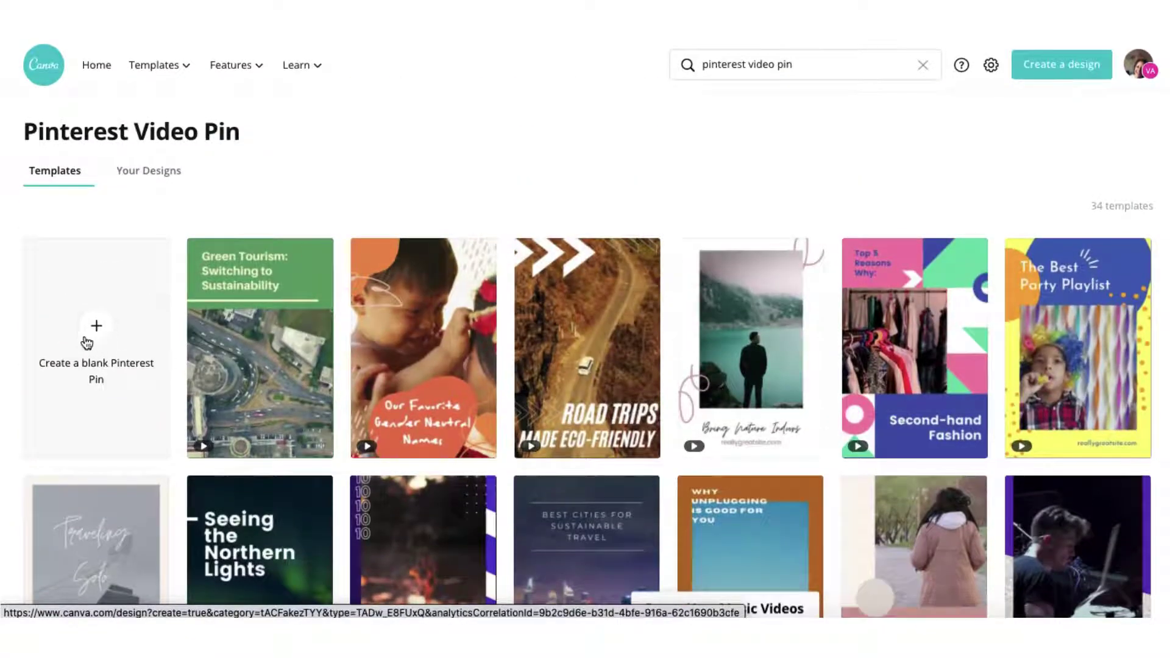
pyautogui.click(97, 328)
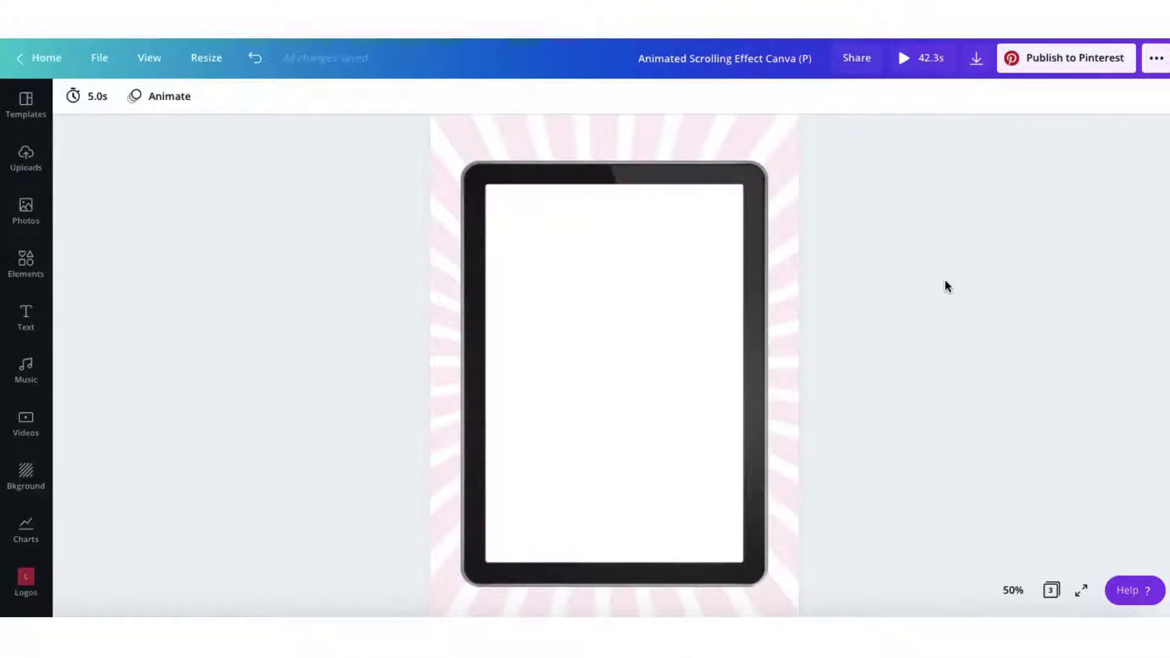
pyautogui.scroll(1, 945, 281)
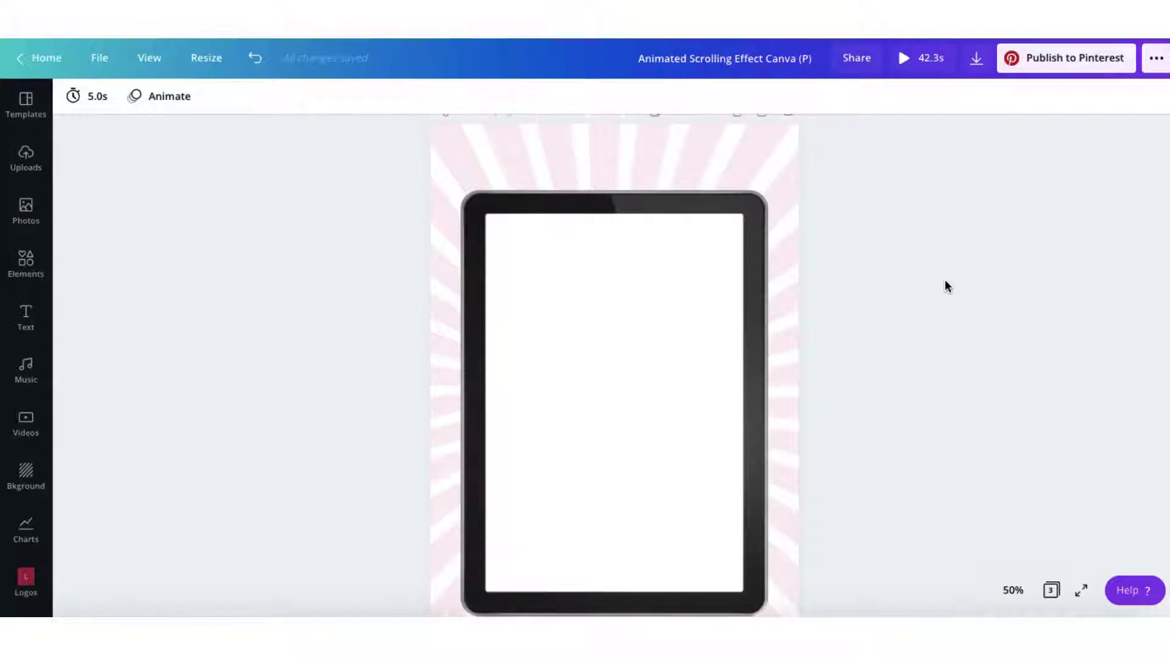
pyautogui.scroll(-1, 945, 282)
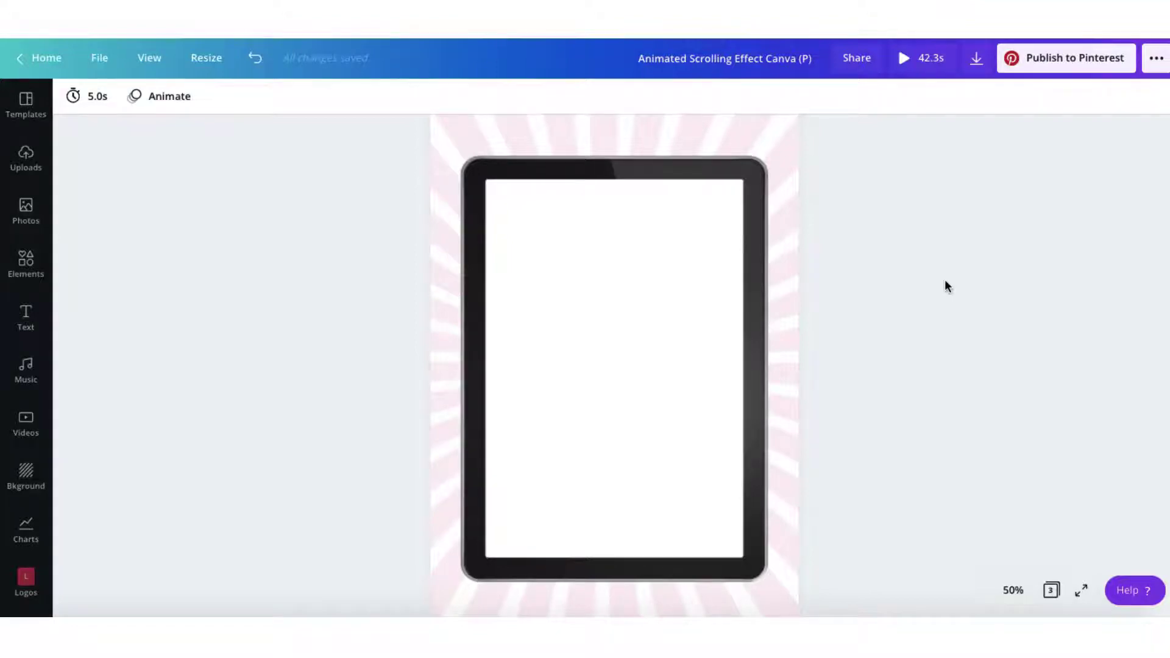
pyautogui.scroll(2, 945, 282)
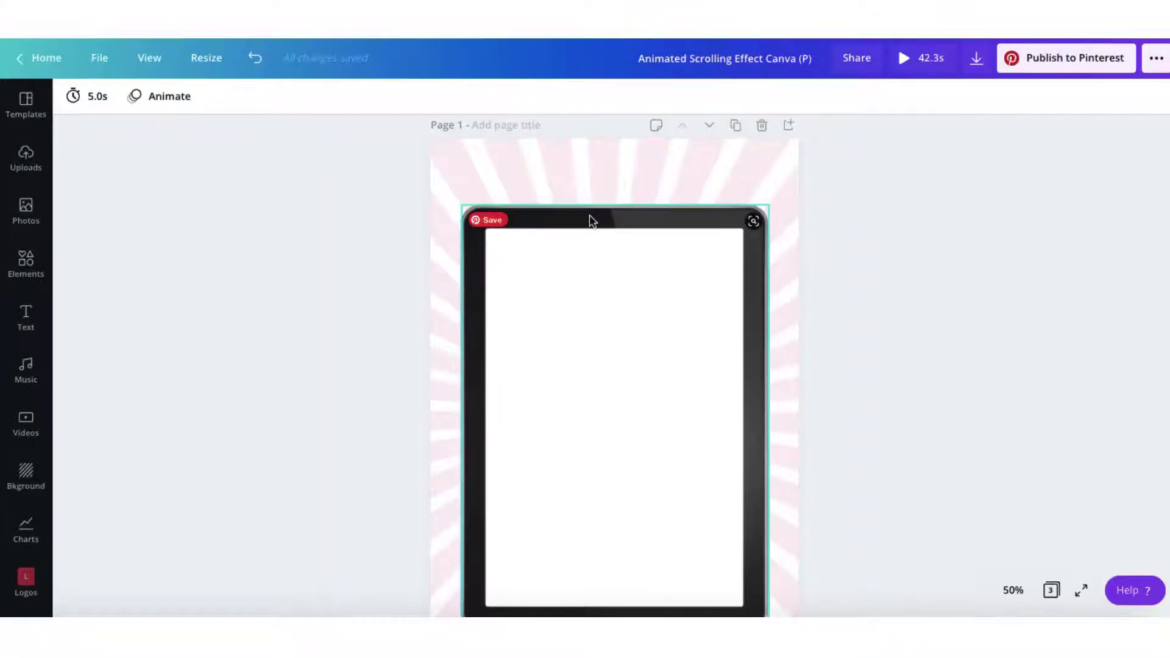
pyautogui.scroll(-1, 590, 219)
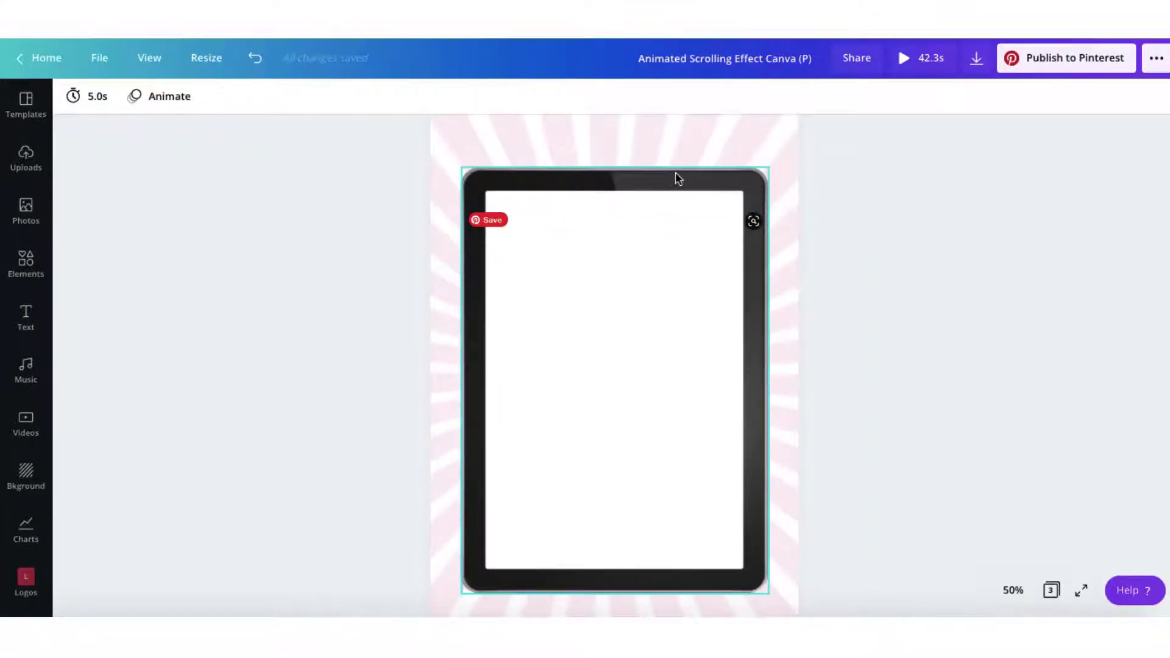
# - Add a heading reading "Create a", scale it down and centre it in the upper part of the tablet screen
pyautogui.click(28, 325)
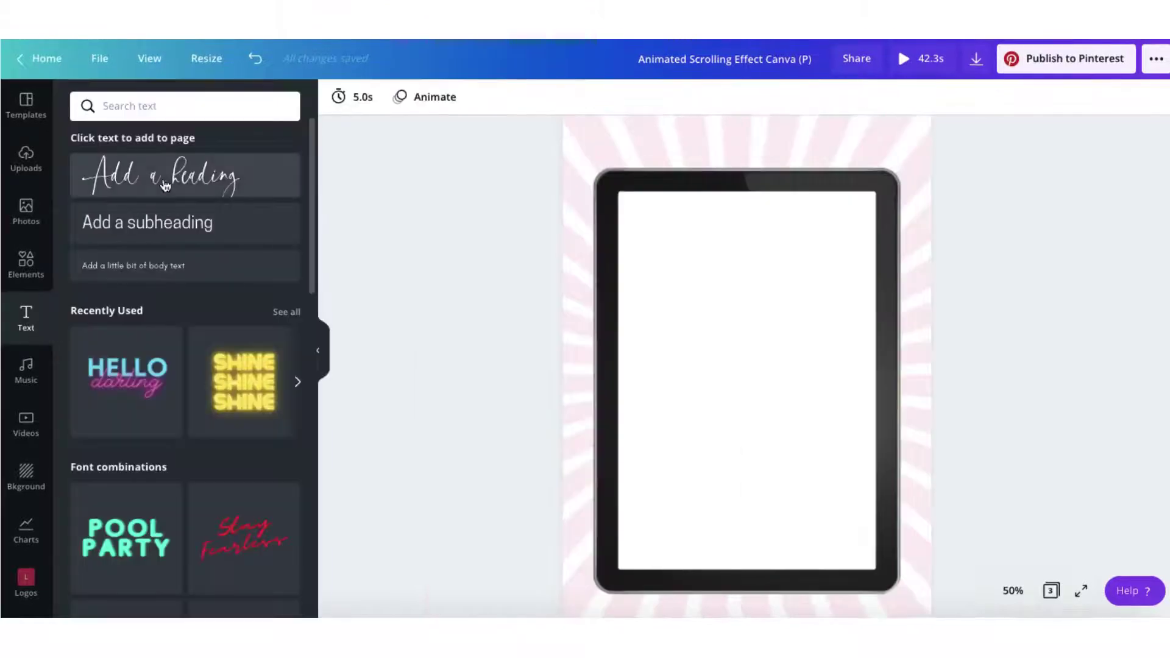
pyautogui.click(160, 175)
pyautogui.click(810, 366)
pyautogui.moveTo(809, 365); pyautogui.dragTo(697, 366)
pyautogui.write('Create')
pyautogui.moveTo(782, 404); pyautogui.dragTo(753, 307)
pyautogui.moveTo(659, 278); pyautogui.dragTo(568, 353)
pyautogui.moveTo(713, 316); pyautogui.dragTo(759, 381)
# - Add a subheading reading "SCROLL ANIMATION" on two lines, enlarged to about size 59.4 and centred directly below "Create a"
pyautogui.click(147, 222)
pyautogui.moveTo(880, 339); pyautogui.dragTo(749, 338)
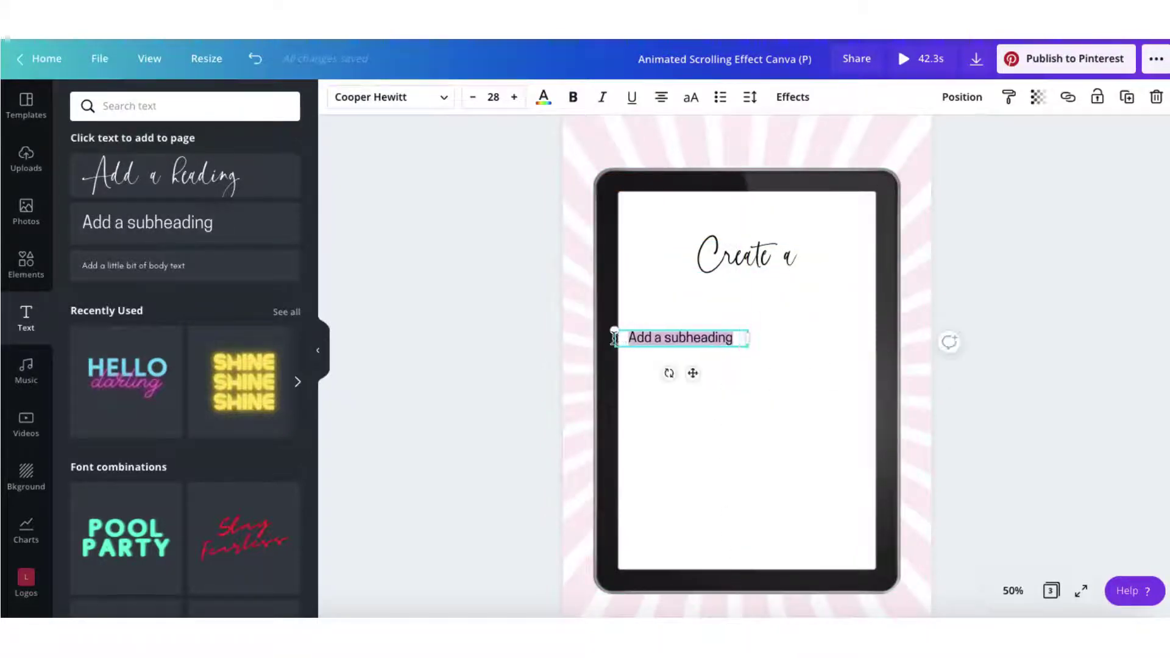
pyautogui.moveTo(613, 330); pyautogui.dragTo(473, 262)
pyautogui.moveTo(617, 373); pyautogui.dragTo(758, 341)
pyautogui.write('SCROLL')
pyautogui.press('Return')
pyautogui.write('ANIMATION')
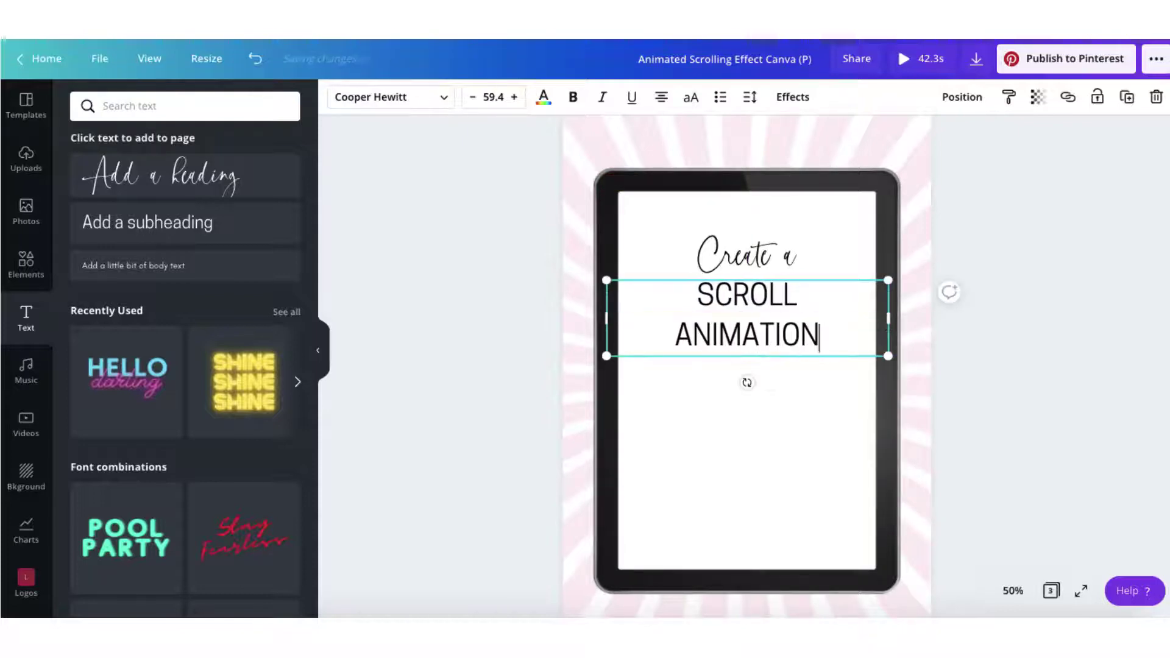
# - Duplicate the "Create a" heading, place the copy below "ANIMATION" and change its text to "using"
pyautogui.click(747, 255)
pyautogui.click(1127, 97)
pyautogui.moveTo(812, 276); pyautogui.dragTo(815, 396)
pyautogui.click(687, 373)
pyautogui.write('using')
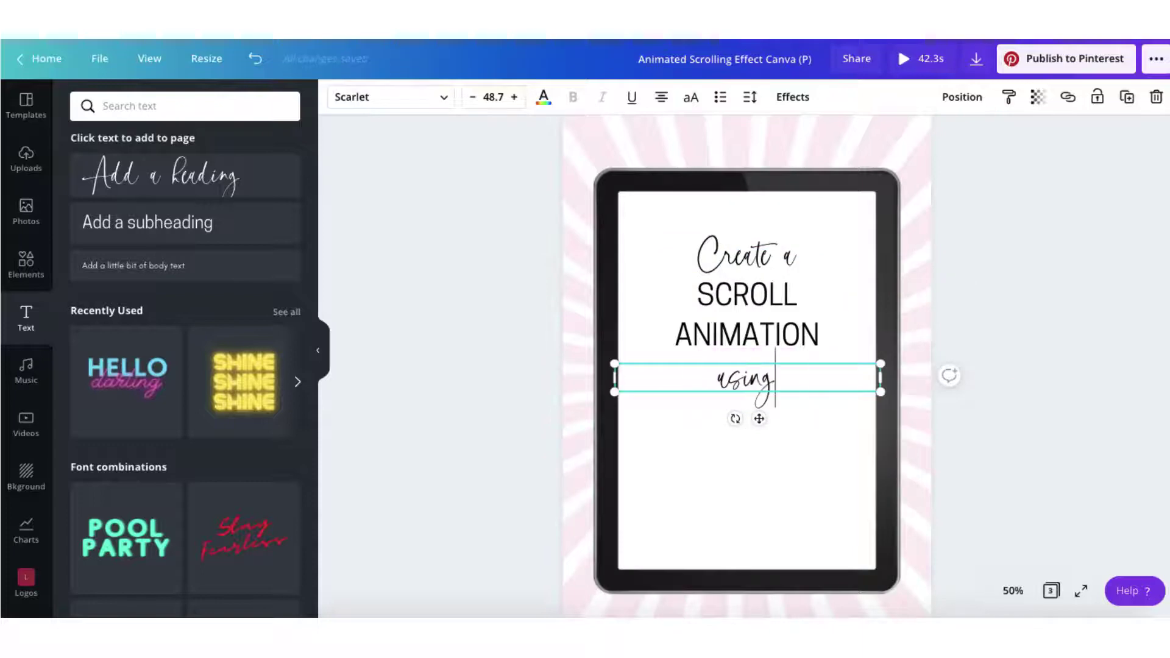
pyautogui.click(1008, 295)
# - Add the Canva wordmark graphic below "using", recolour it brand orange and enlarge it to nearly fill the tablet screen's width
pyautogui.click(26, 264)
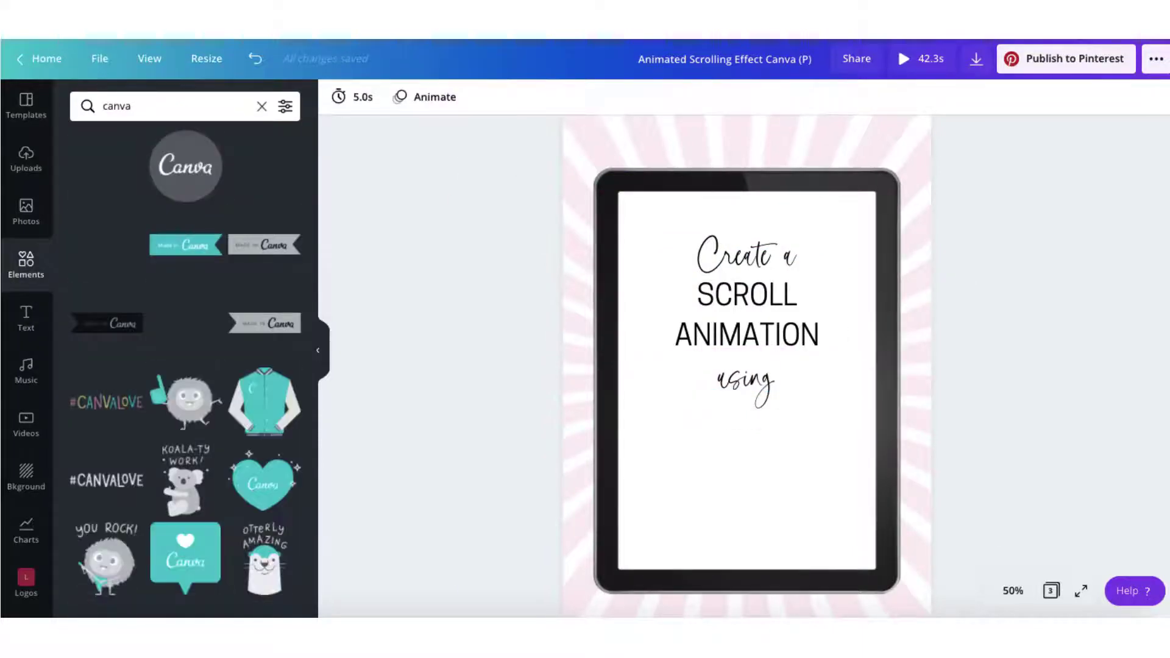
pyautogui.moveTo(800, 402); pyautogui.dragTo(797, 457)
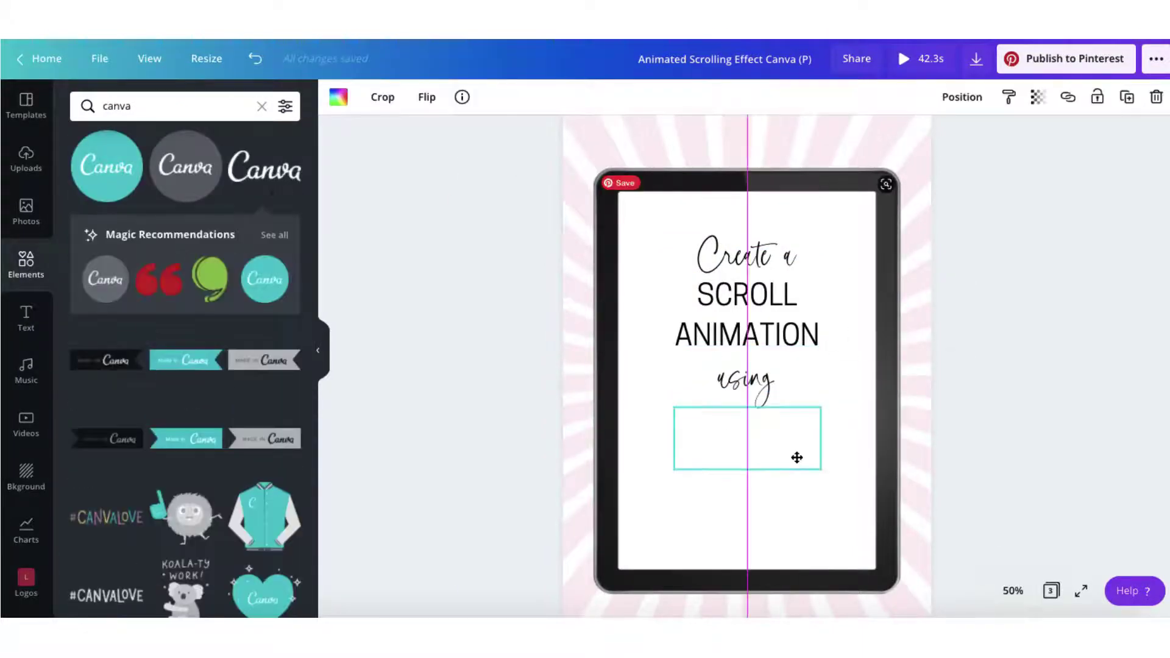
pyautogui.click(339, 98)
pyautogui.click(126, 320)
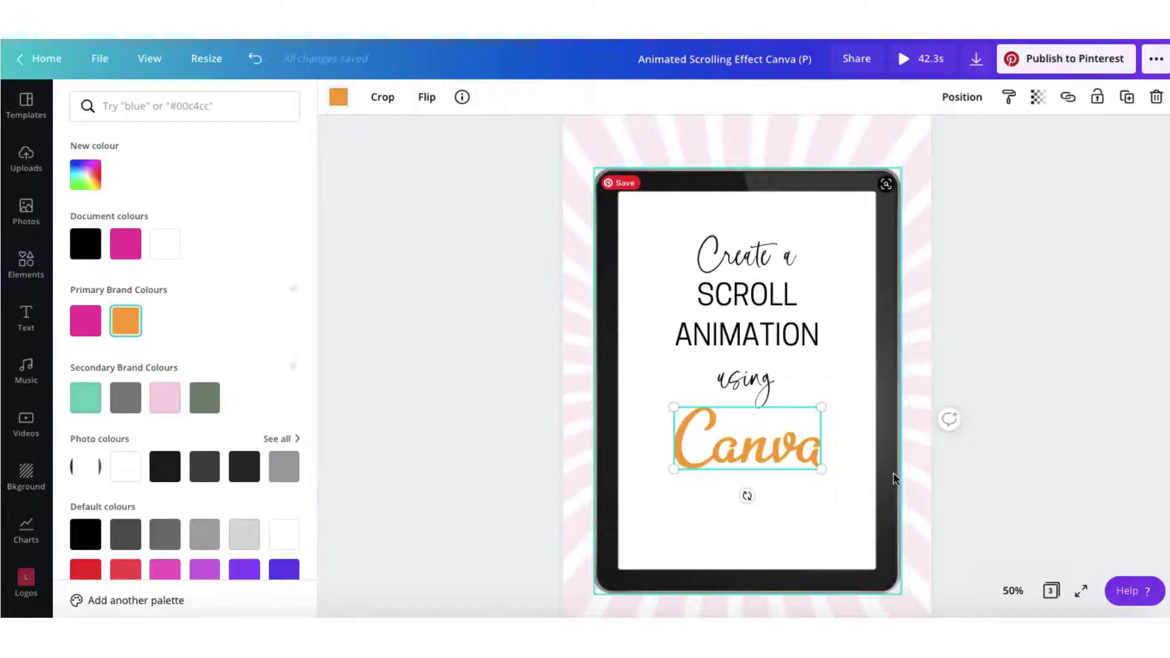
pyautogui.moveTo(822, 408); pyautogui.dragTo(802, 437)
# - Apply the Splice effect to the "SCROLL ANIMATION" text with thickness 55 and offset 65
pyautogui.click(792, 300)
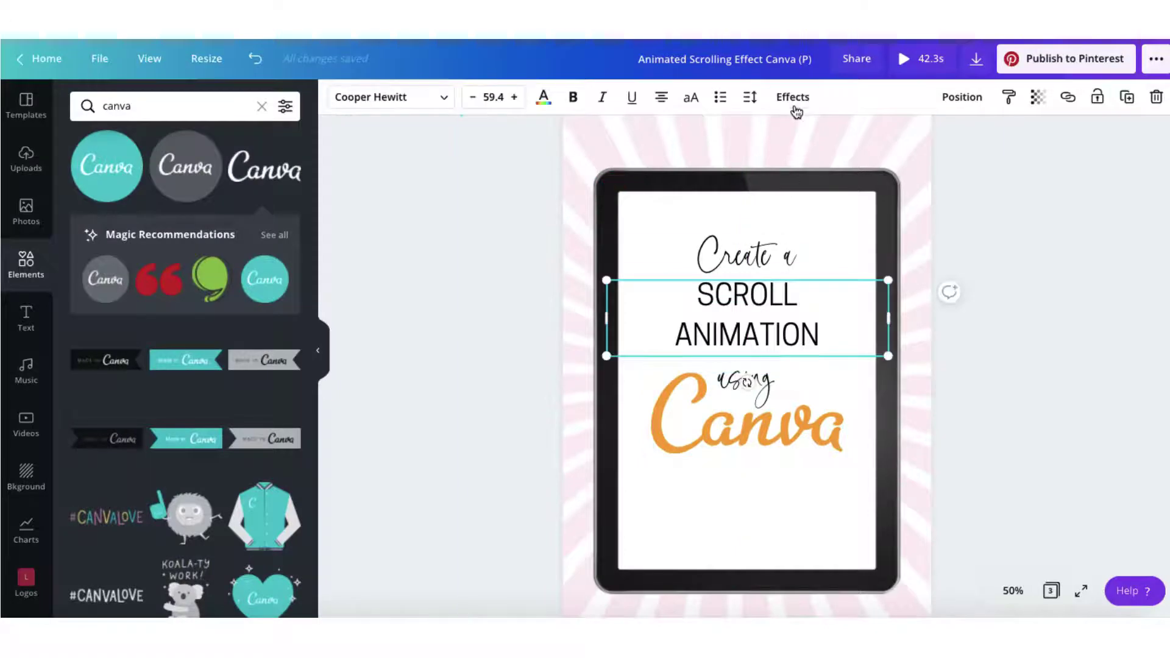
pyautogui.click(794, 100)
pyautogui.click(189, 290)
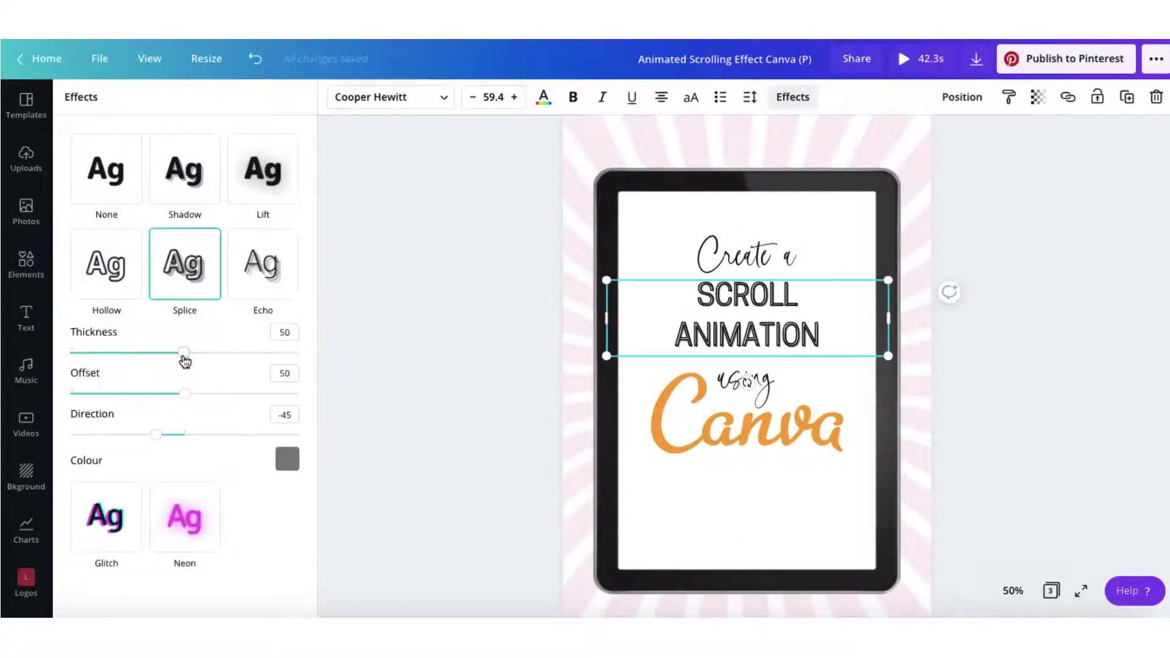
pyautogui.moveTo(205, 395); pyautogui.dragTo(219, 397)
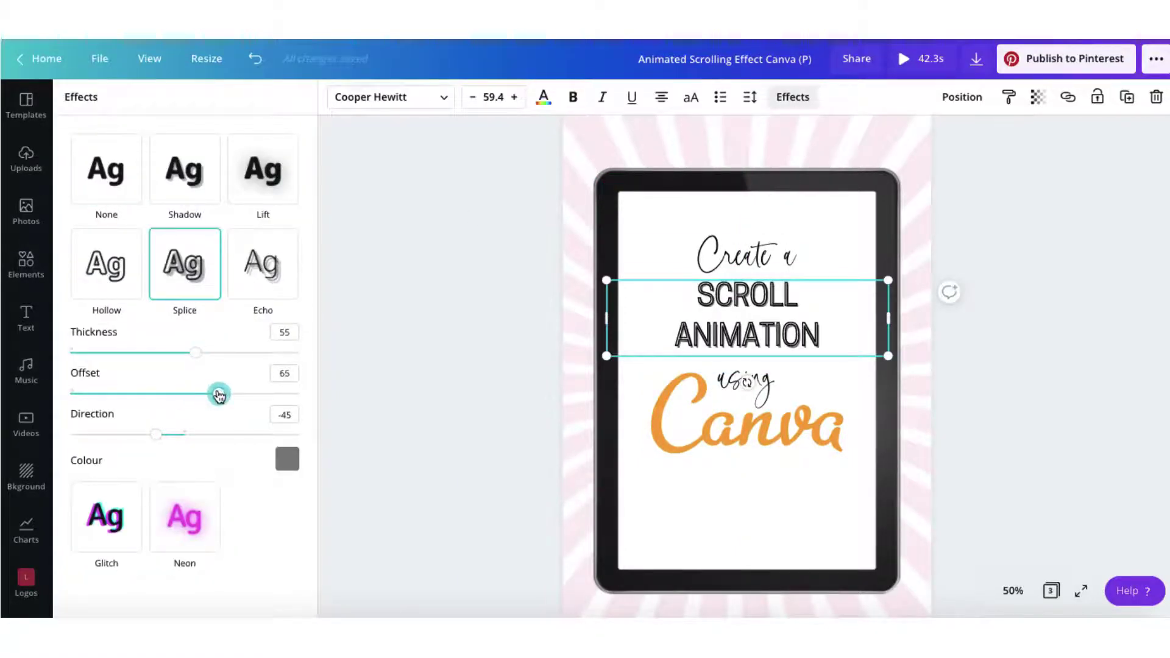
# - Colour the "SCROLL ANIMATION" text brand pink, enlarge it slightly and centre it again on the tablet screen
pyautogui.click(541, 100)
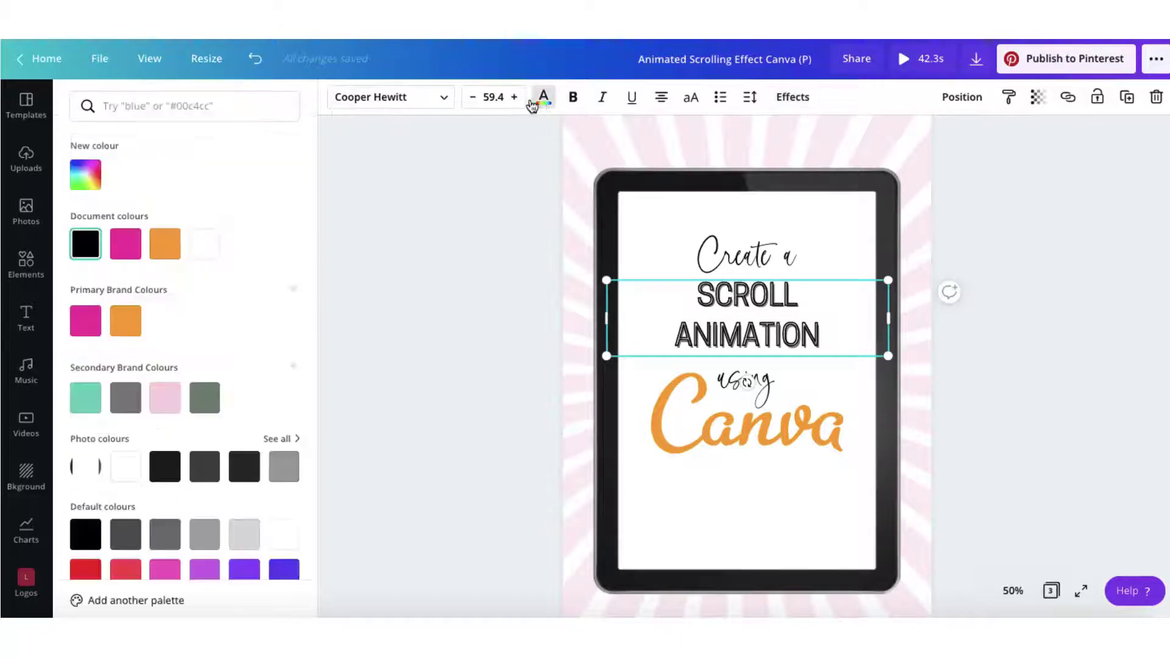
pyautogui.click(85, 320)
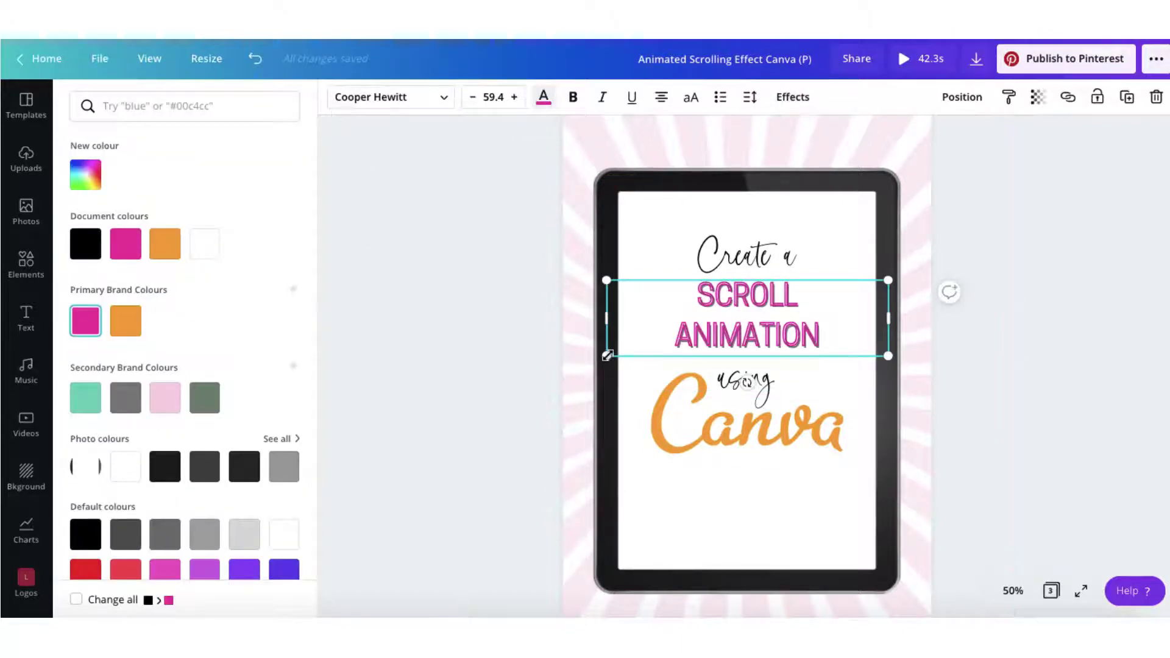
pyautogui.moveTo(606, 356); pyautogui.dragTo(546, 371)
pyautogui.moveTo(742, 330); pyautogui.dragTo(772, 330)
pyautogui.click(1014, 363)
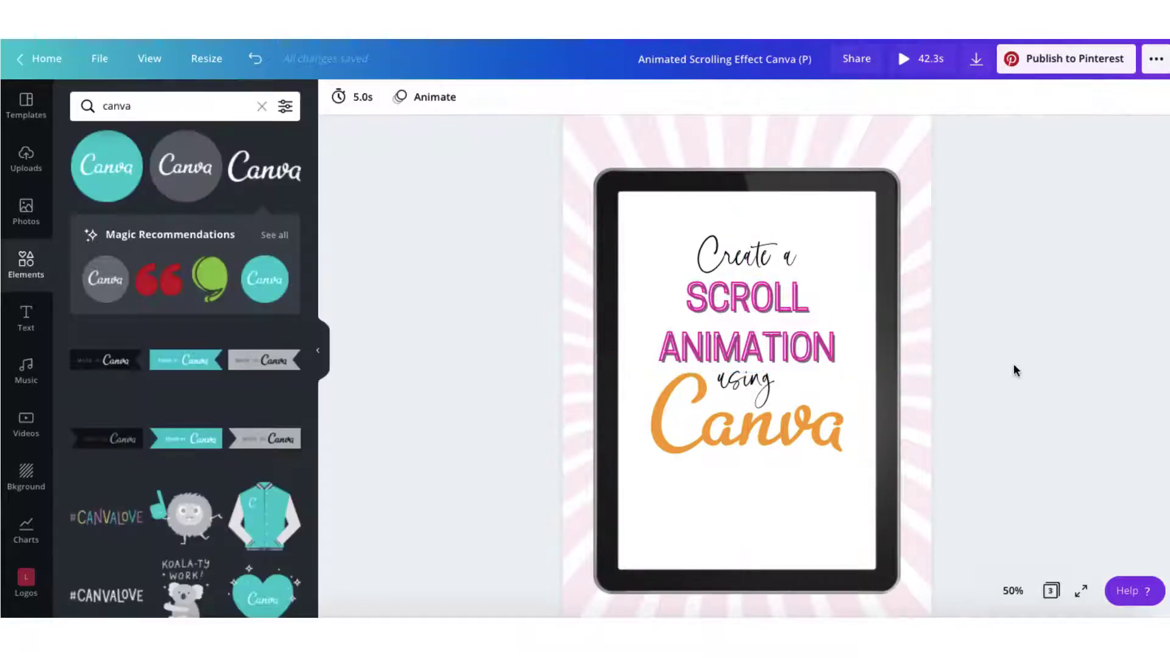
# - Lock the tablet frame, then enlarge the title texts and Canva wordmark together and centre them on the tablet screen
pyautogui.click(892, 478)
pyautogui.click(1098, 97)
pyautogui.moveTo(684, 219); pyautogui.dragTo(551, 473)
pyautogui.moveTo(719, 442); pyautogui.dragTo(743, 453)
pyautogui.press('Escape')
pyautogui.moveTo(827, 465); pyautogui.dragTo(815, 493)
# - Search elements for "stickers + arrow", place the dotted downward-arrow sticker under "using" and shift the Canva wordmark slightly lower
pyautogui.click(263, 108)
pyautogui.write('stickers + arrow')
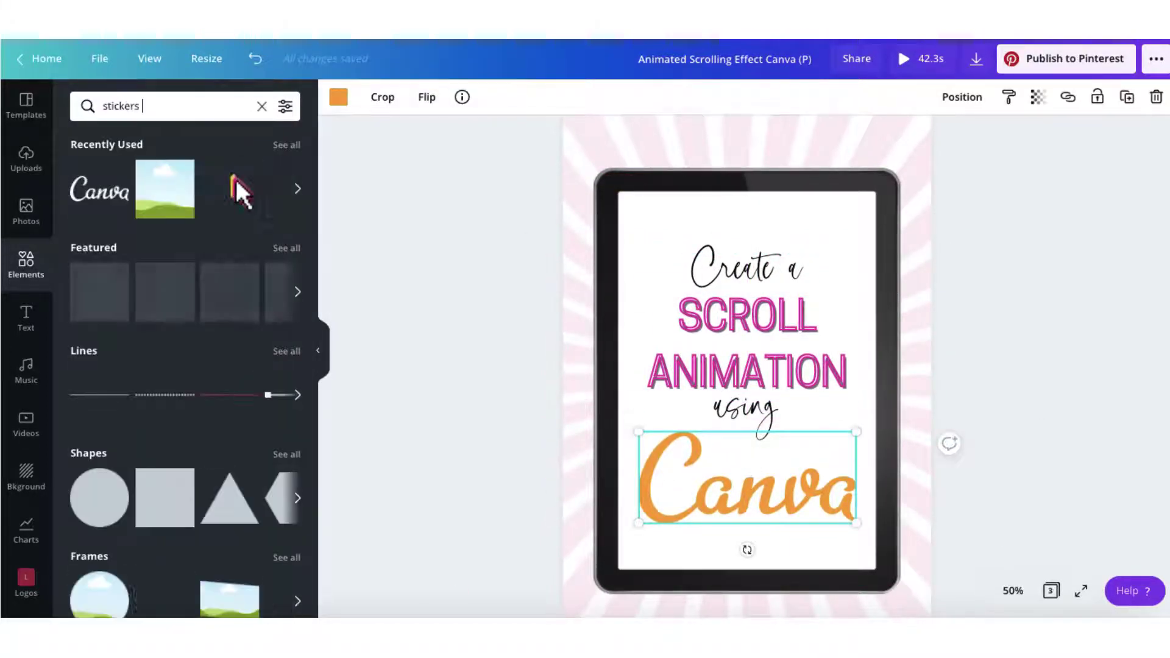
pyautogui.press('Return')
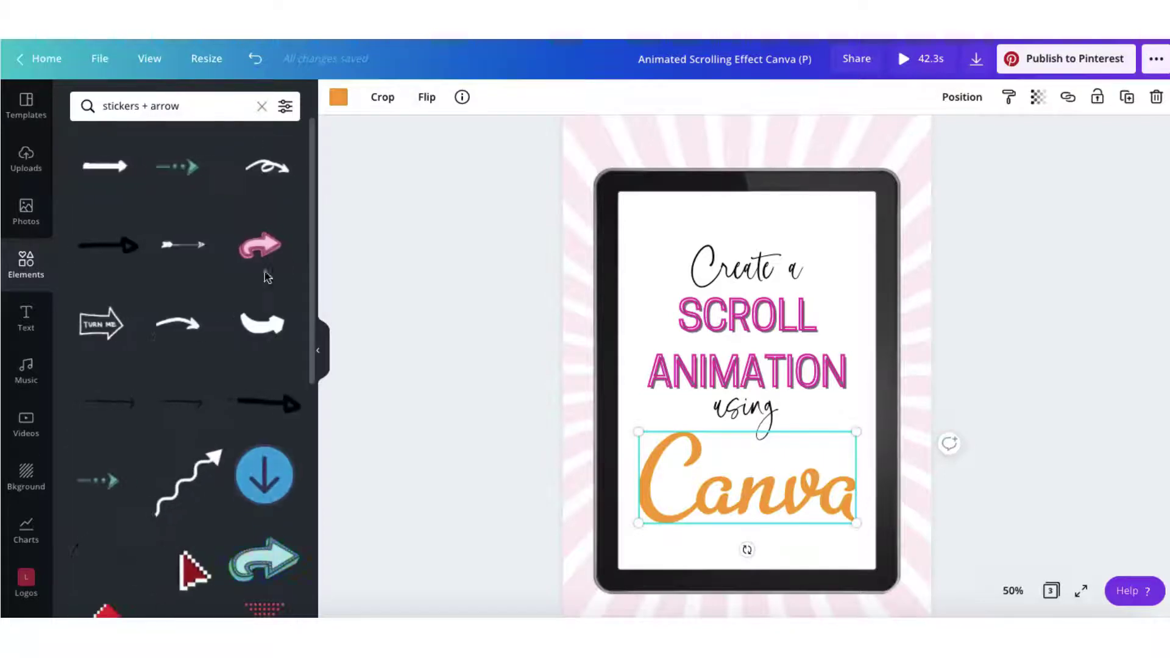
pyautogui.scroll(-5, 161, 337)
pyautogui.moveTo(264, 359); pyautogui.dragTo(752, 442)
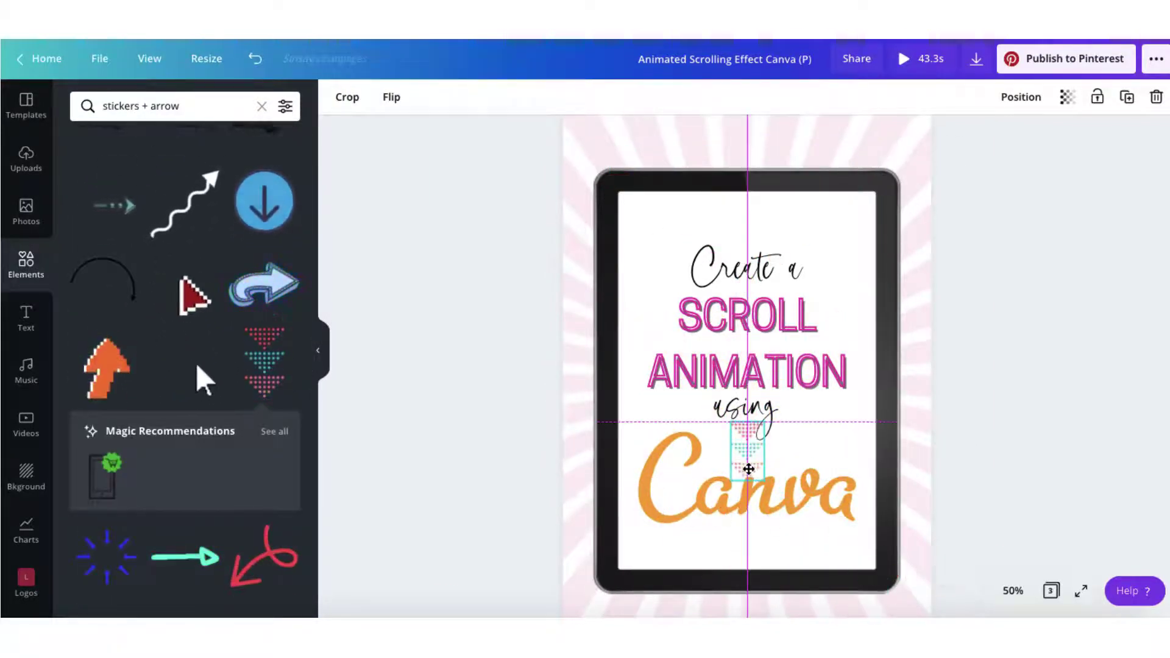
pyautogui.click(819, 506)
pyautogui.click(1042, 457)
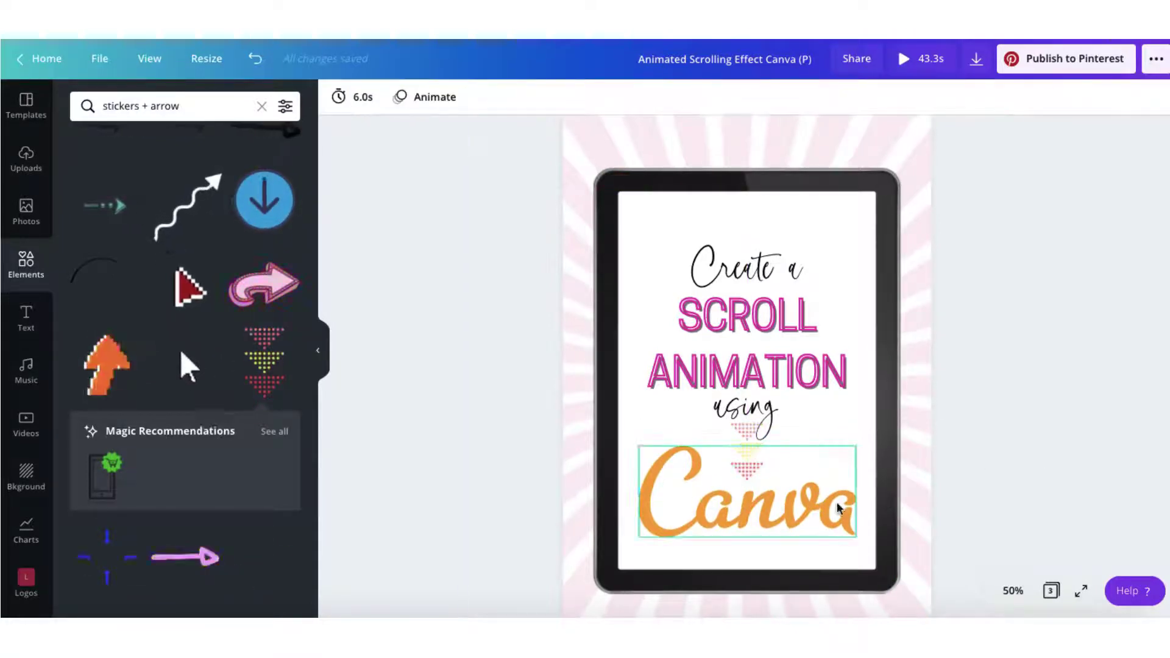
pyautogui.click(319, 351)
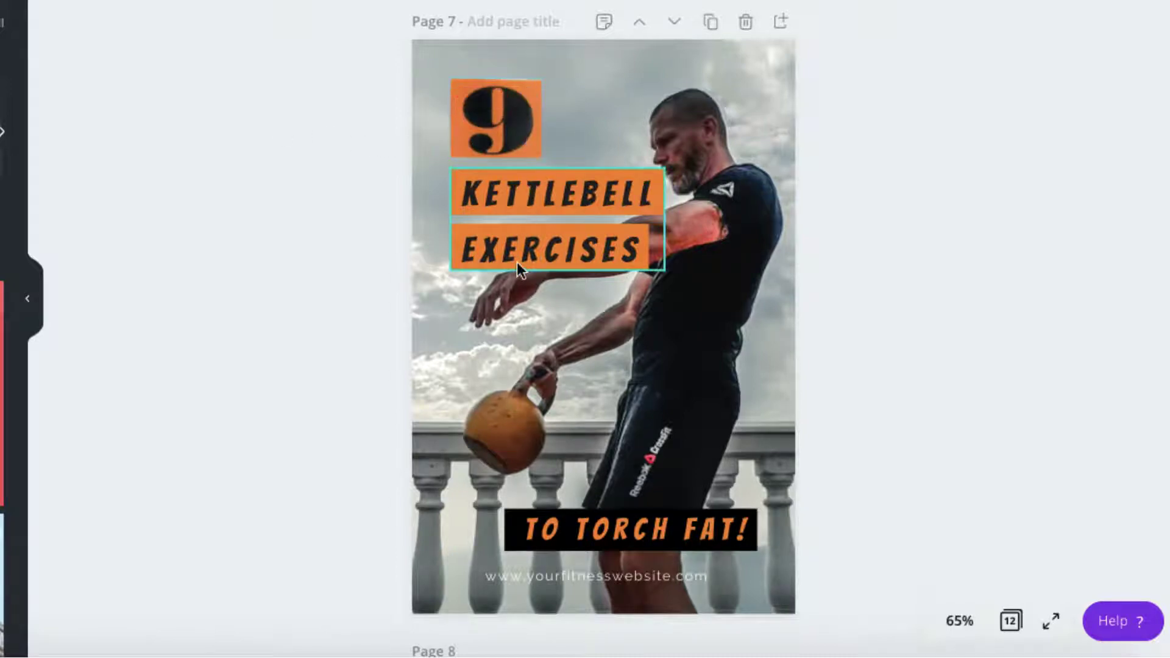
pyautogui.scroll(-2, 477, 427)
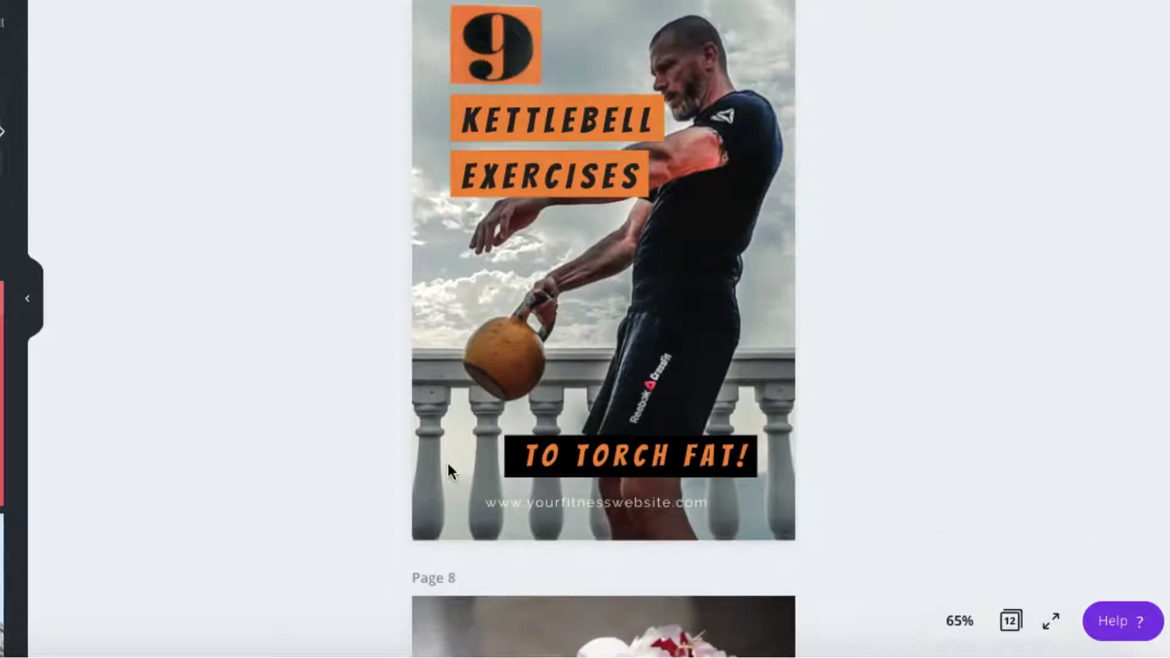
pyautogui.scroll(-15, 853, 360)
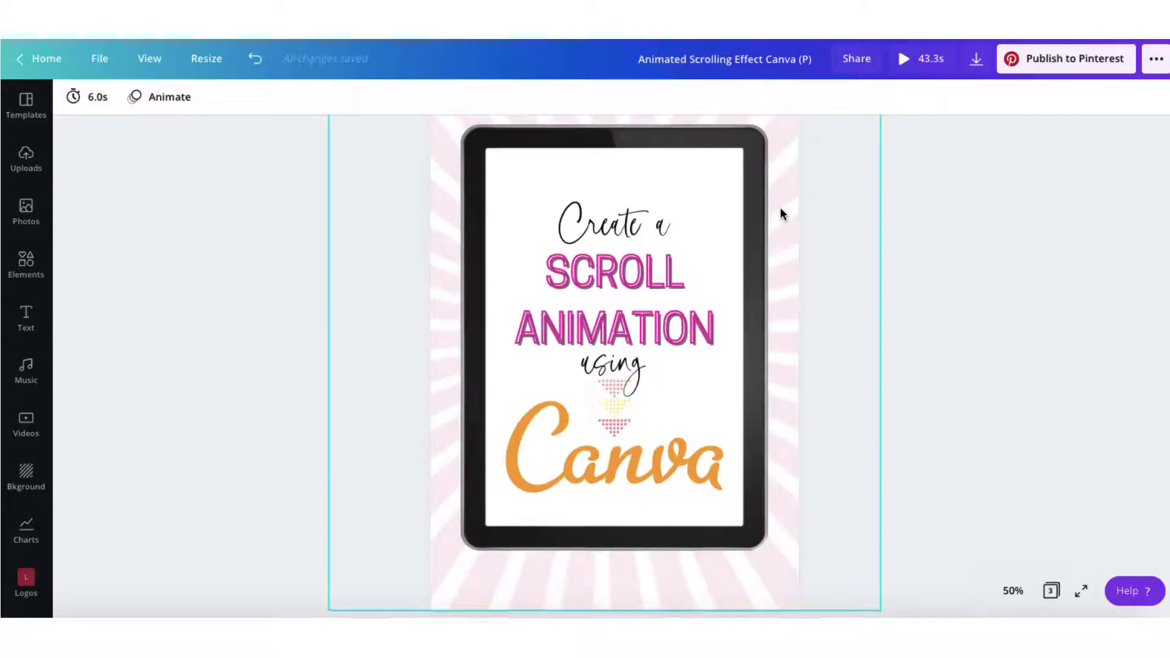
# - Duplicate page 1 with the finished title design
pyautogui.scroll(2, 782, 213)
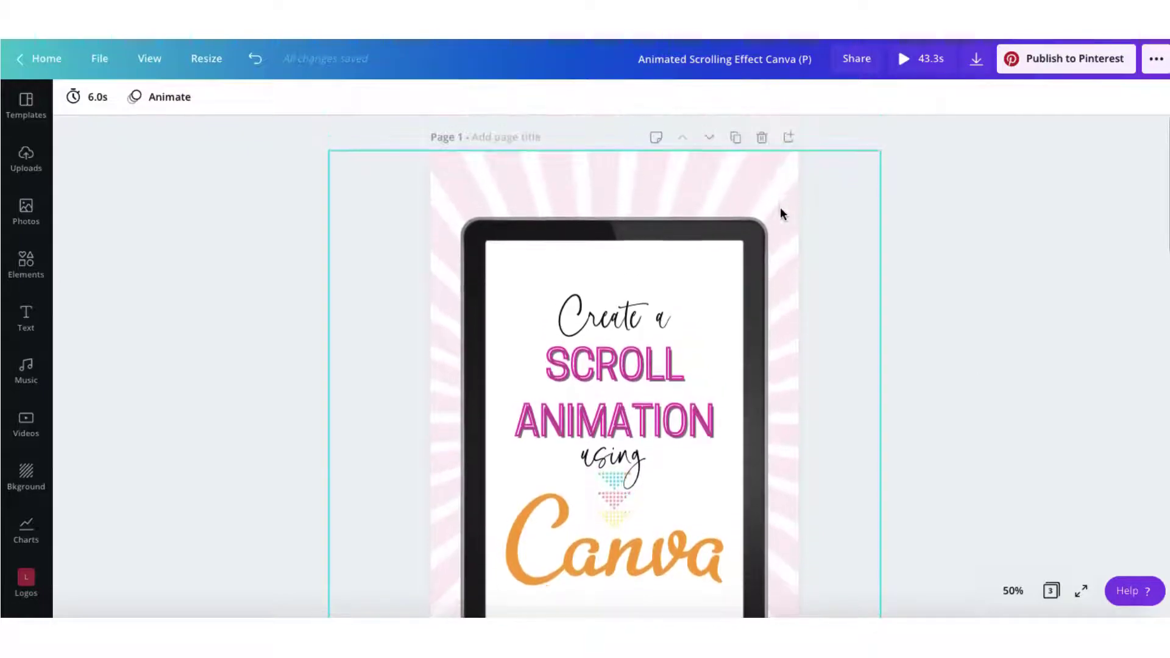
pyautogui.click(737, 144)
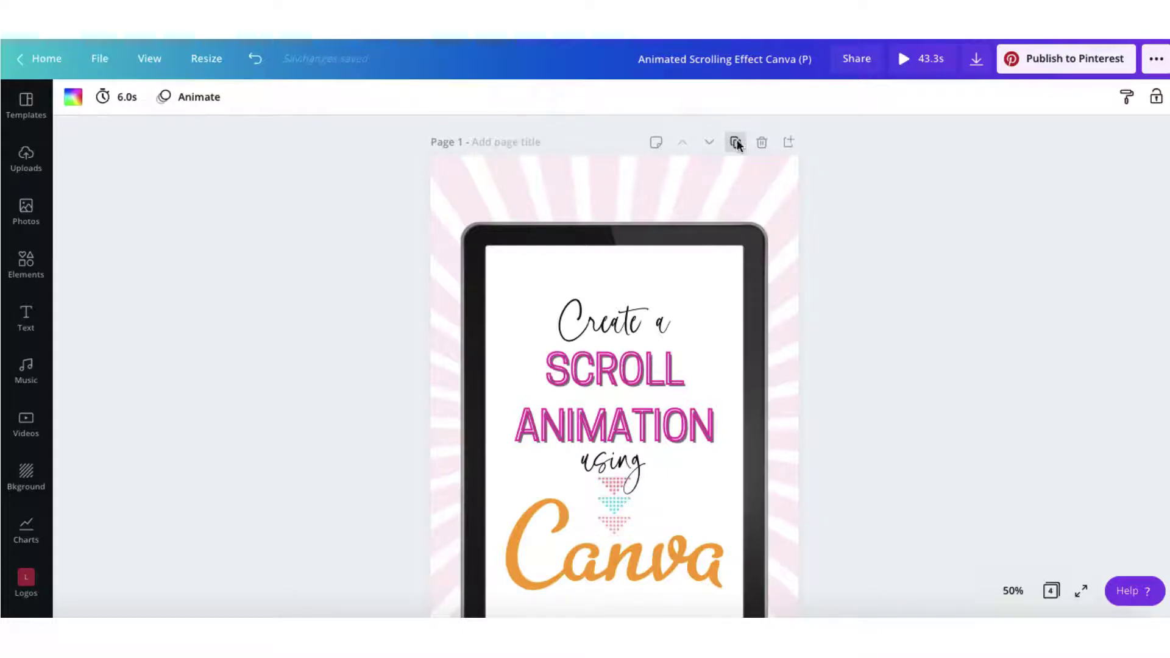
# - Delete the title texts, the arrow sticker and the Canva wordmark from the tablet screen on page 2
pyautogui.click(647, 319)
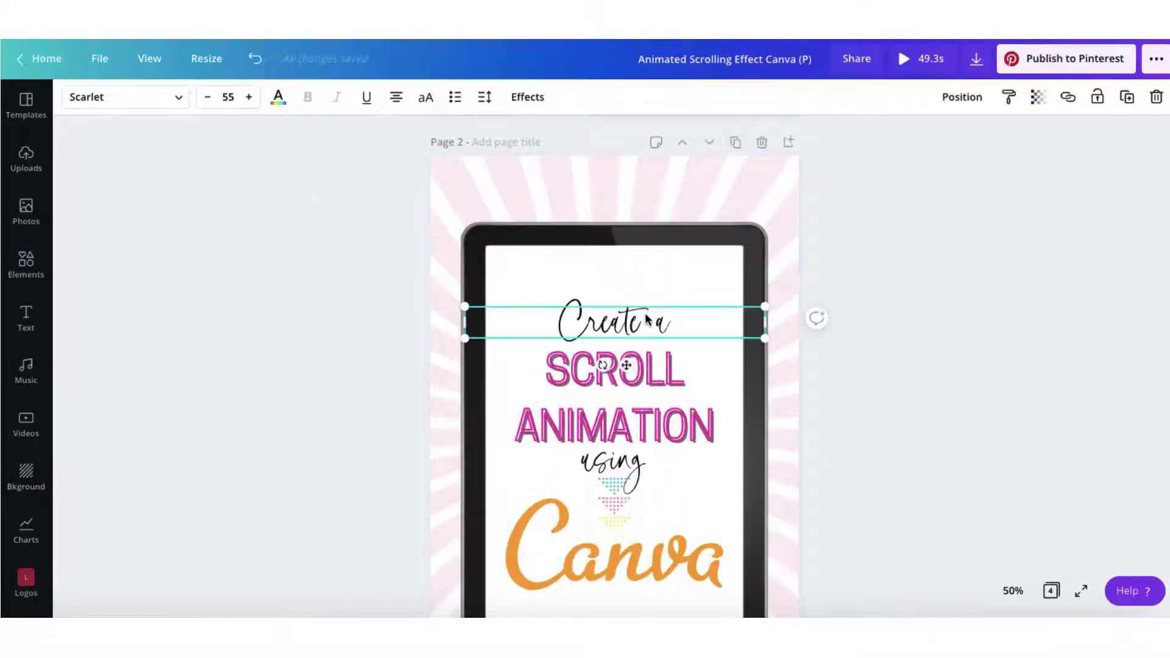
pyautogui.press('Delete')
pyautogui.click(616, 391)
pyautogui.press('Delete')
pyautogui.click(612, 462)
pyautogui.press('Delete')
pyautogui.click(625, 502)
pyautogui.press('Delete')
pyautogui.click(619, 529)
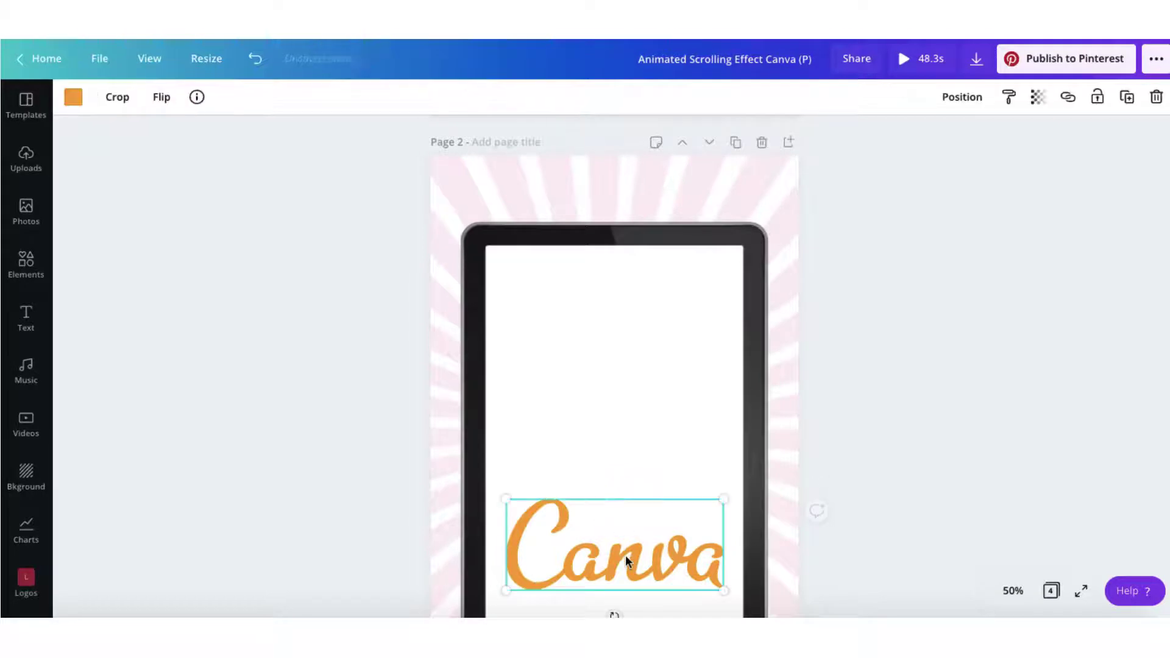
pyautogui.press('Delete')
# - Add a single-image grid to page 2 and fit its upper, left and lower edges to the tablet screen
pyautogui.scroll(-2, 890, 350)
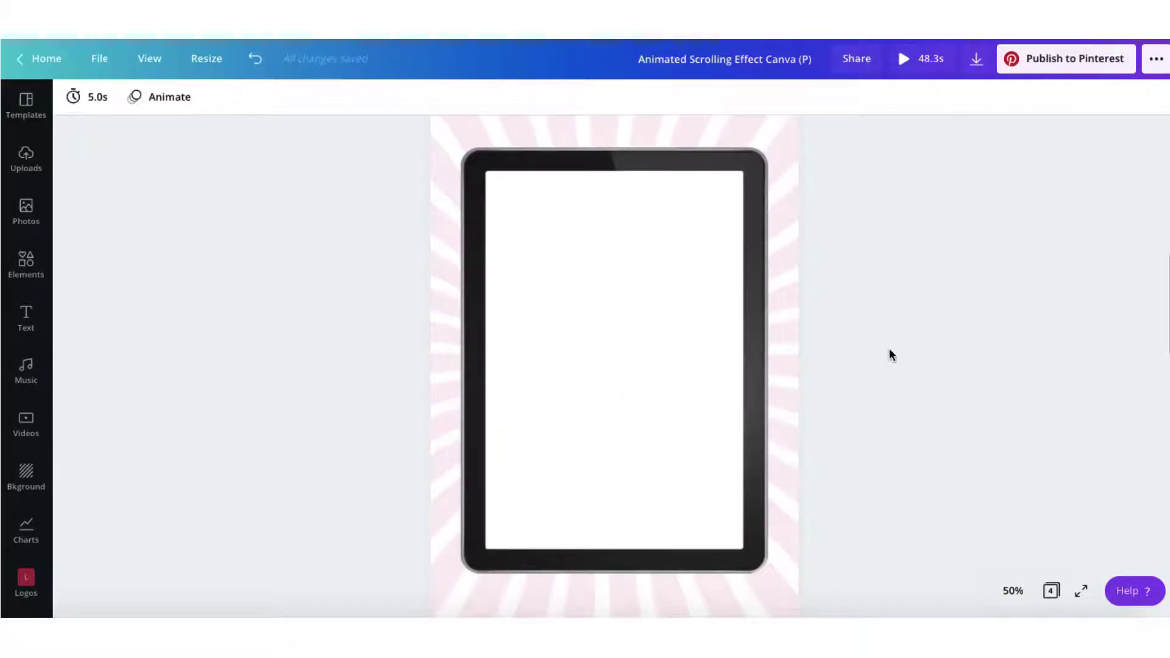
pyautogui.click(26, 266)
pyautogui.scroll(-3, 134, 331)
pyautogui.scroll(-5, 135, 331)
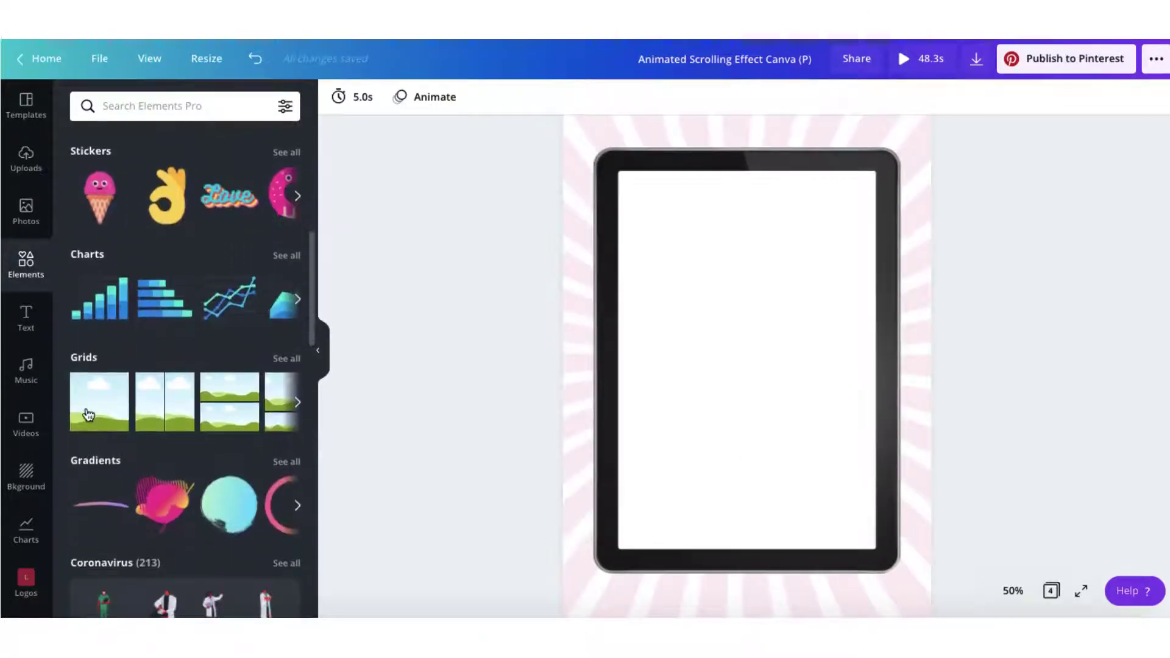
pyautogui.click(88, 415)
pyautogui.scroll(2, 731, 183)
pyautogui.moveTo(747, 150); pyautogui.dragTo(745, 236)
pyautogui.scroll(-2, 559, 358)
pyautogui.moveTo(559, 358); pyautogui.dragTo(617, 348)
pyautogui.moveTo(781, 594); pyautogui.dragTo(774, 509)
# - Bring the grid forwards in front of the tablet frame and narrow it to the tablet screen's right edge
pyautogui.click(973, 101)
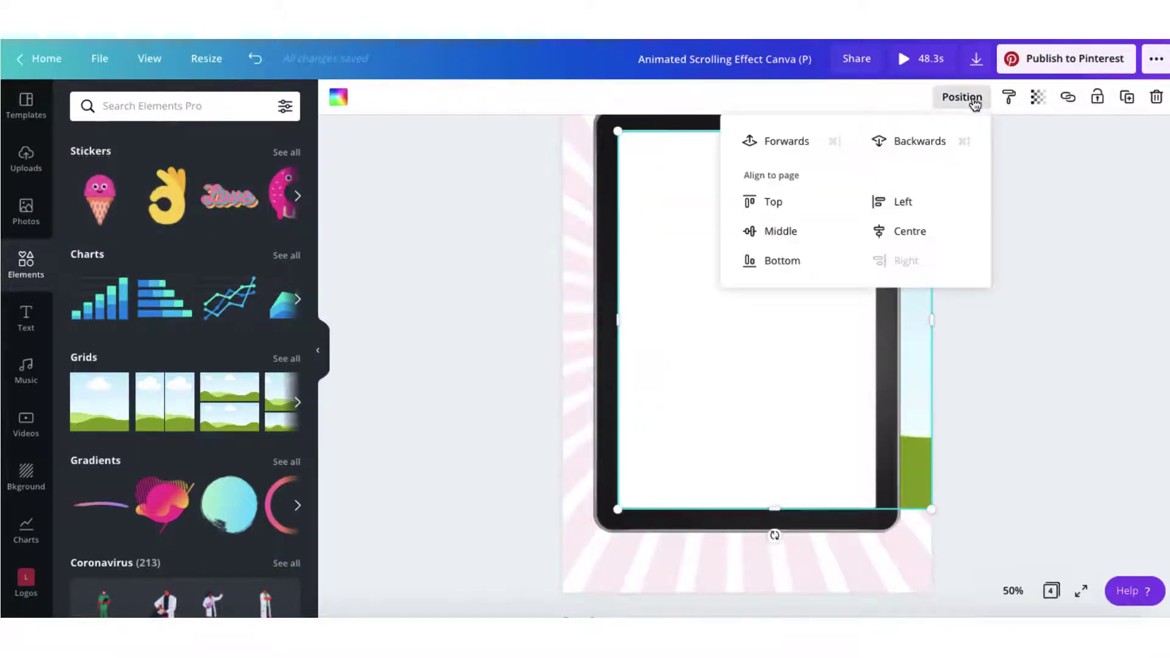
pyautogui.click(797, 141)
pyautogui.moveTo(931, 318); pyautogui.dragTo(876, 318)
pyautogui.click(499, 407)
pyautogui.scroll(1, 497, 407)
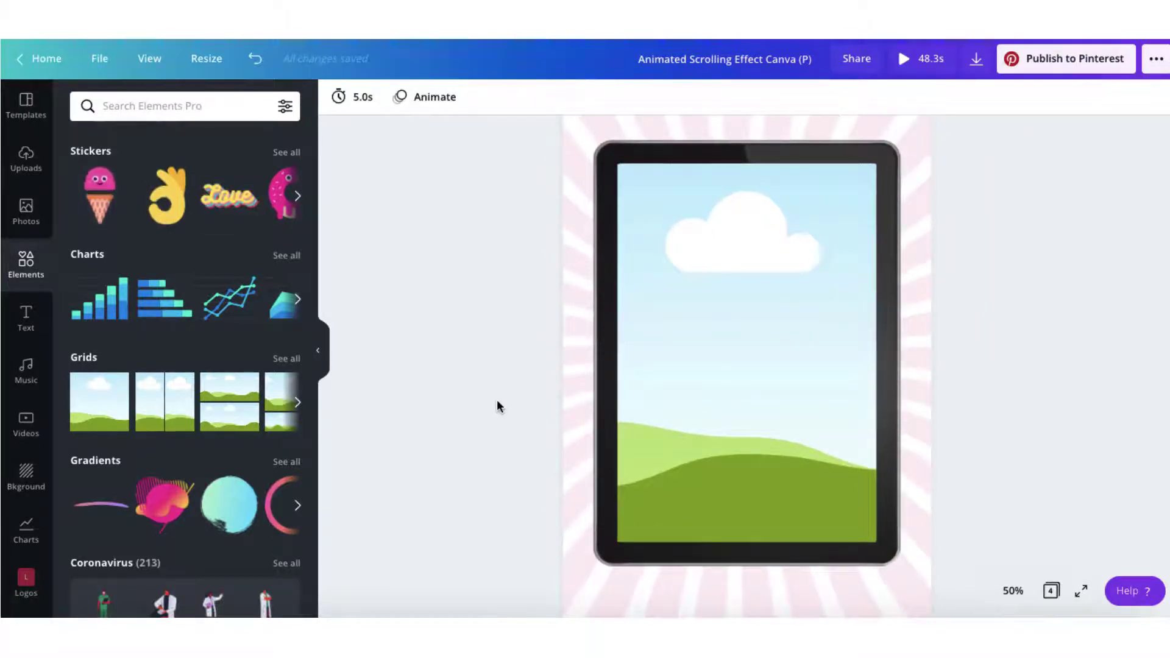
# - Find the 31.3s scrolling yoga page video among the uploaded videos and place it in the grid on page 2
pyautogui.click(318, 350)
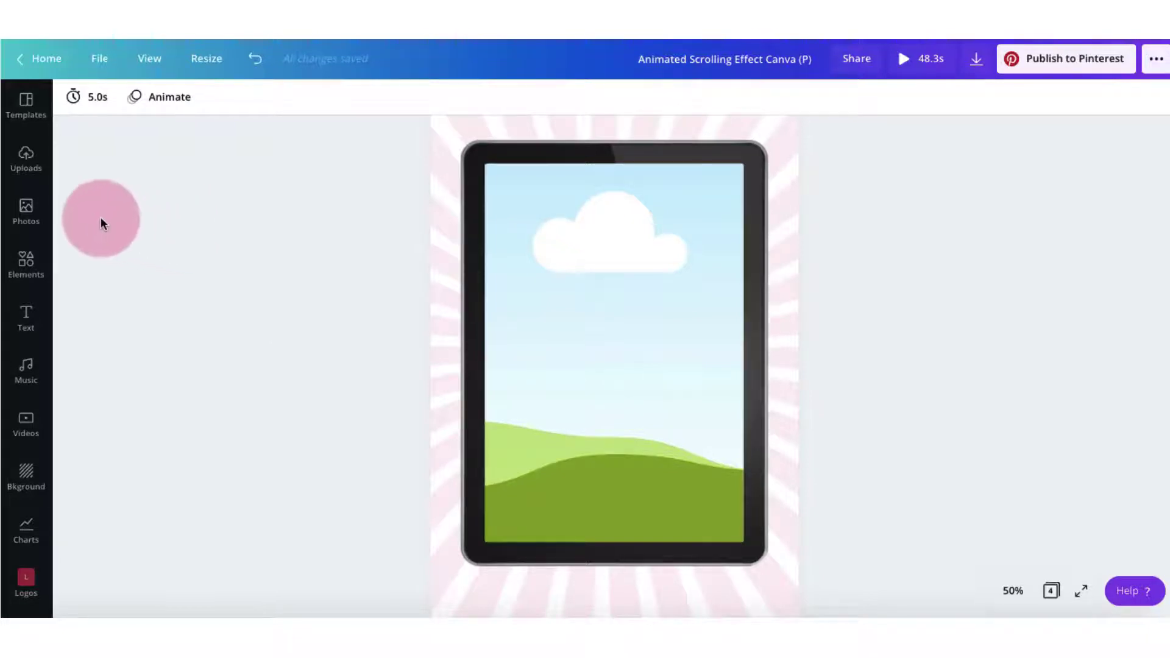
pyautogui.click(27, 168)
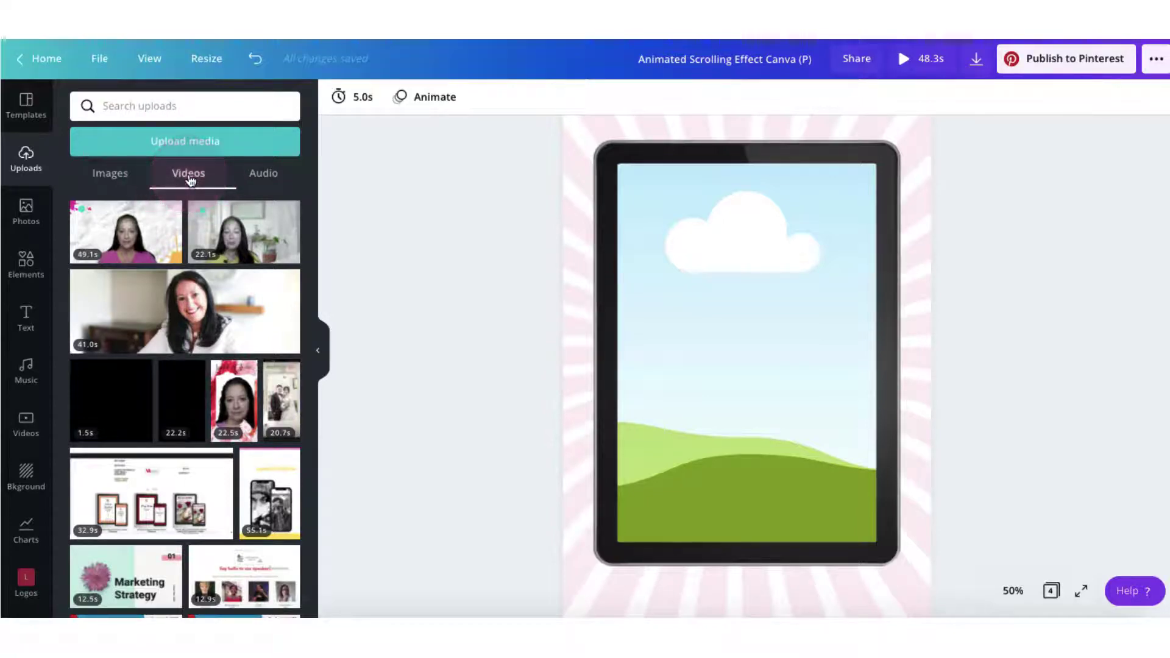
pyautogui.scroll(-6, 165, 312)
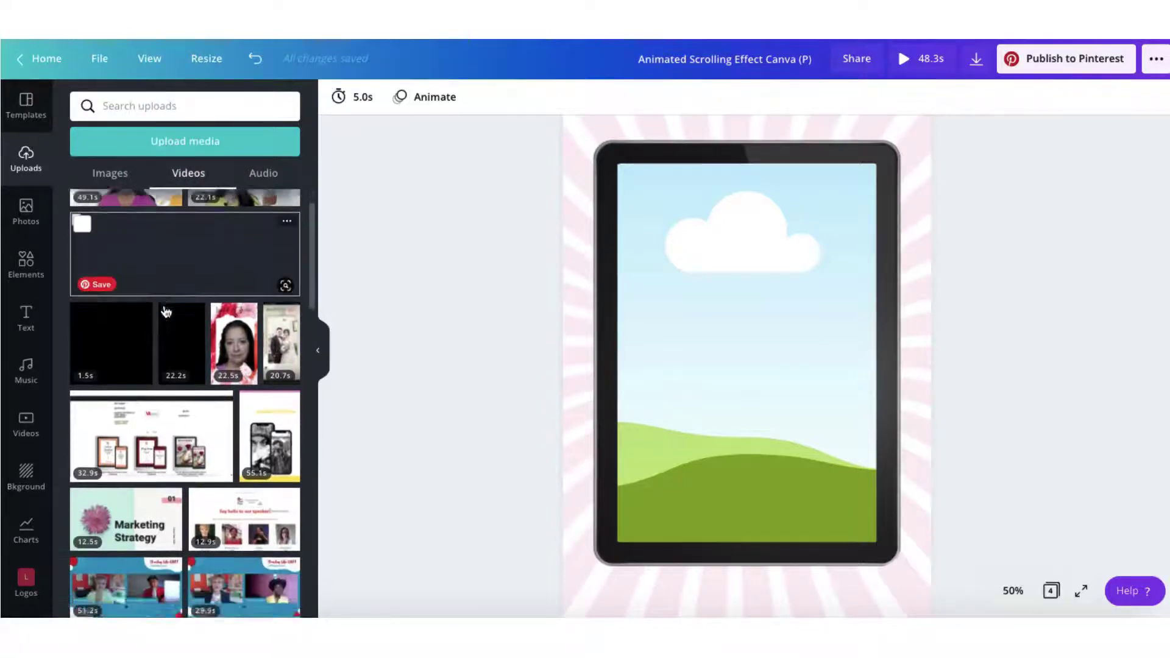
pyautogui.scroll(-5, 166, 312)
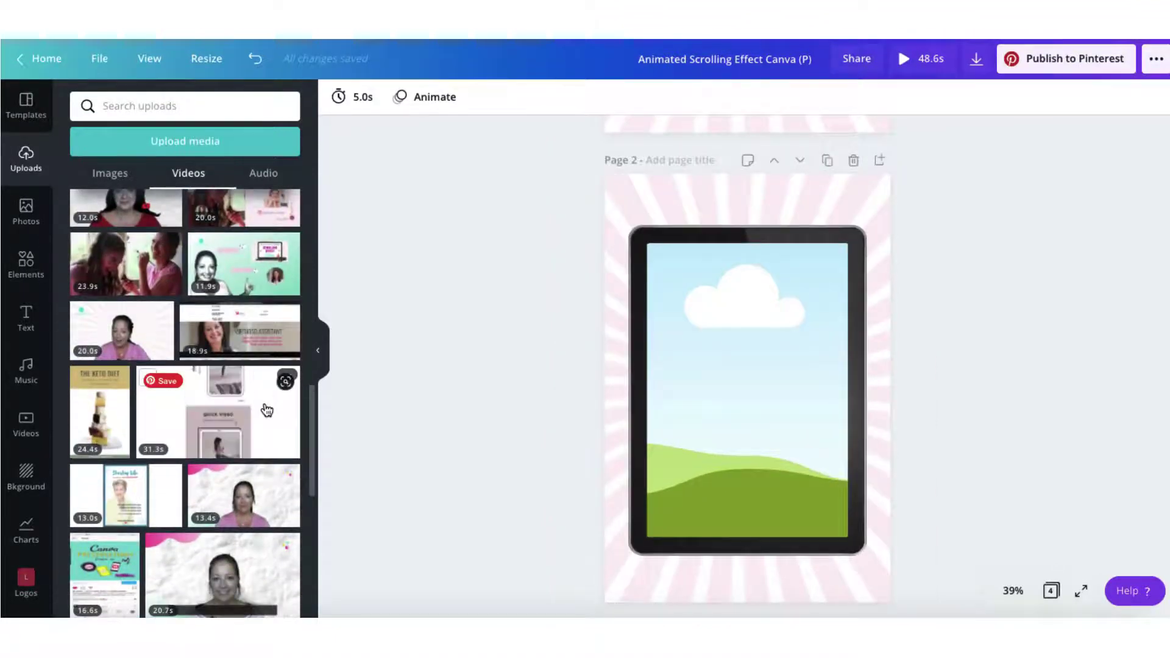
pyautogui.moveTo(267, 410); pyautogui.dragTo(726, 376)
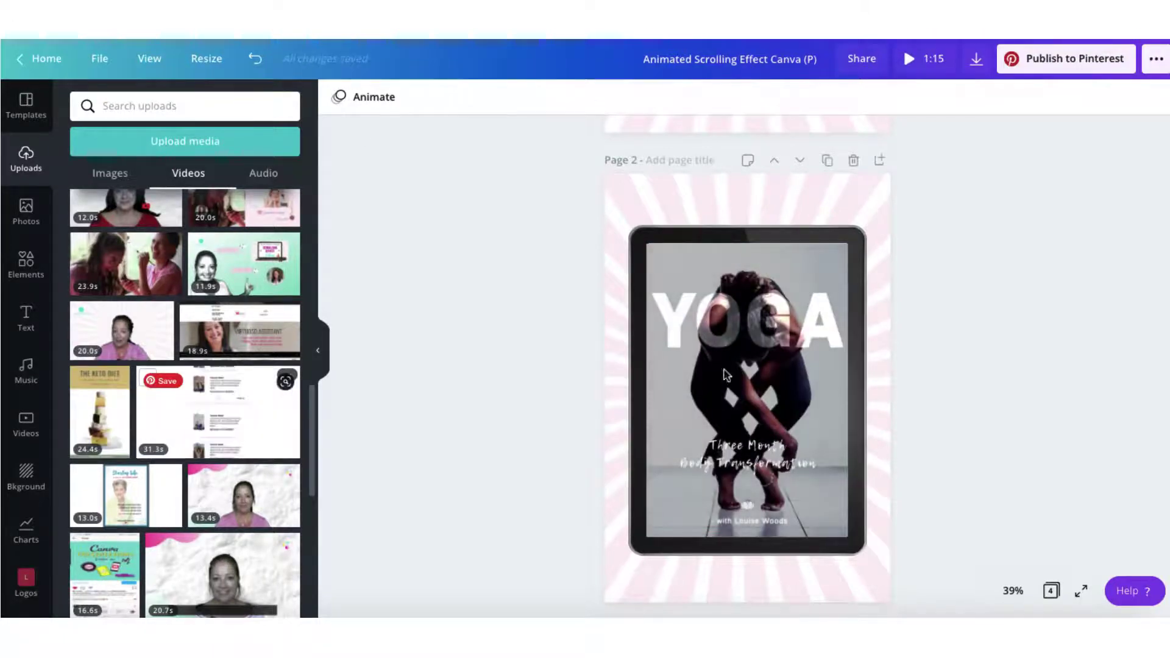
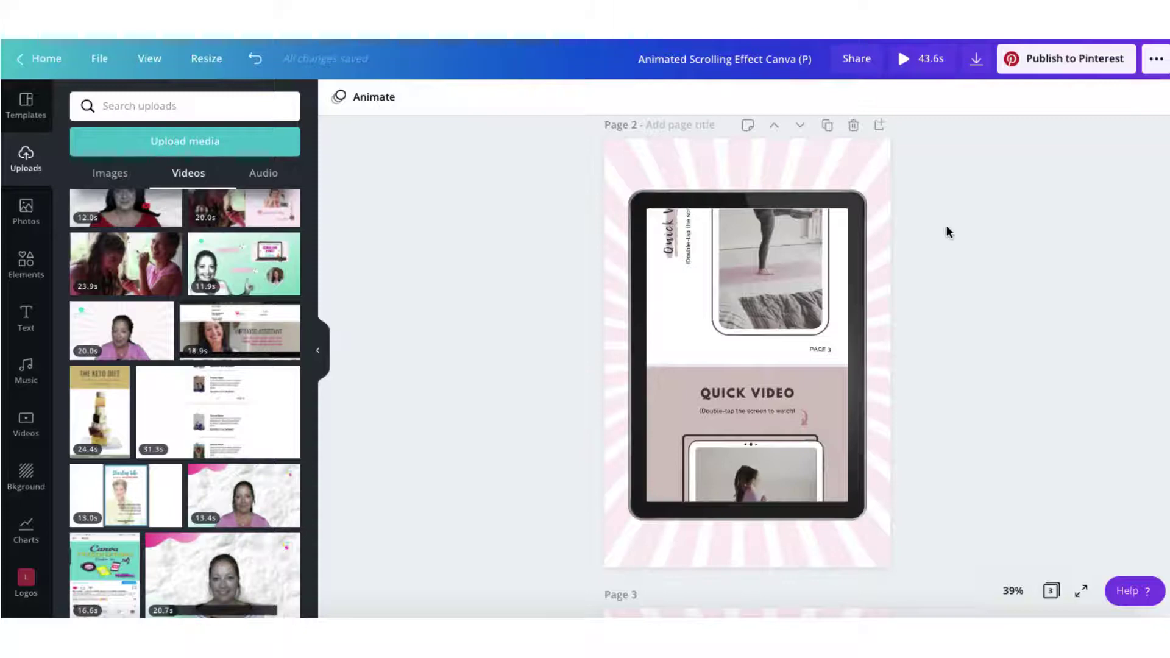
pyautogui.scroll(-6, 947, 232)
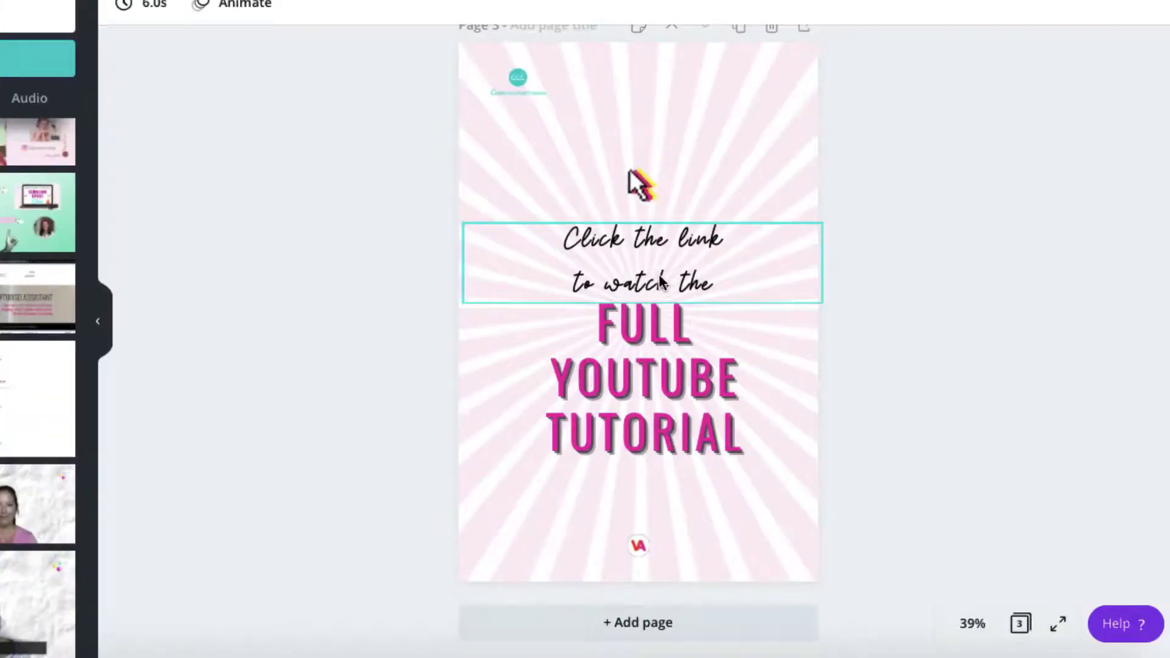
pyautogui.click(611, 272)
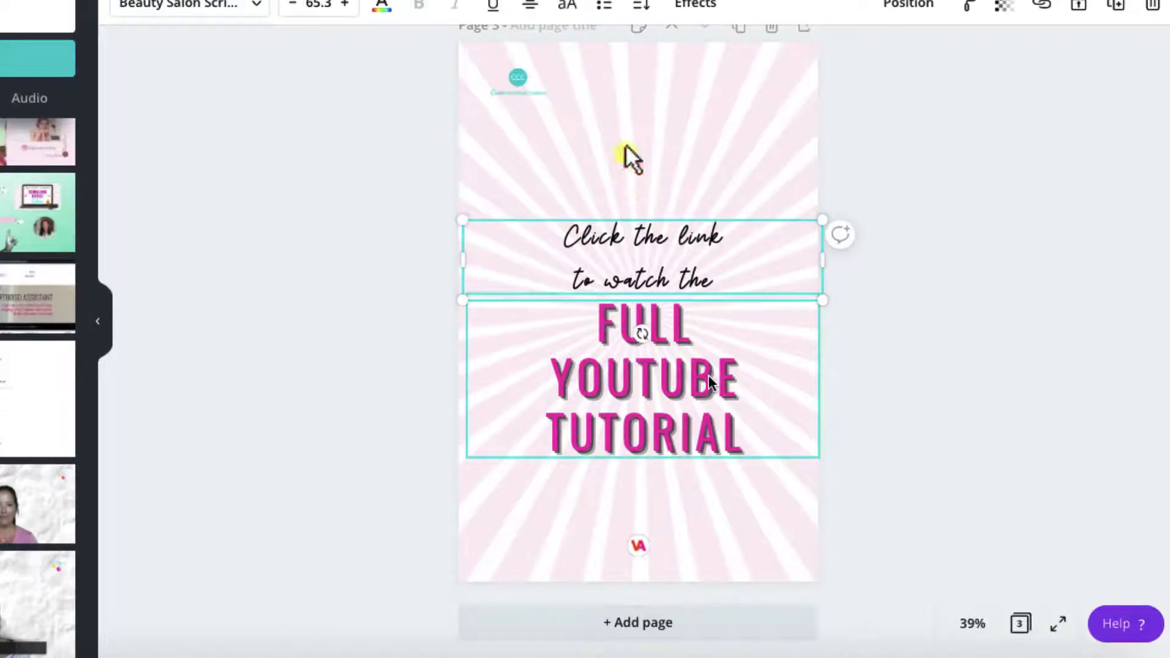
pyautogui.click(820, 209)
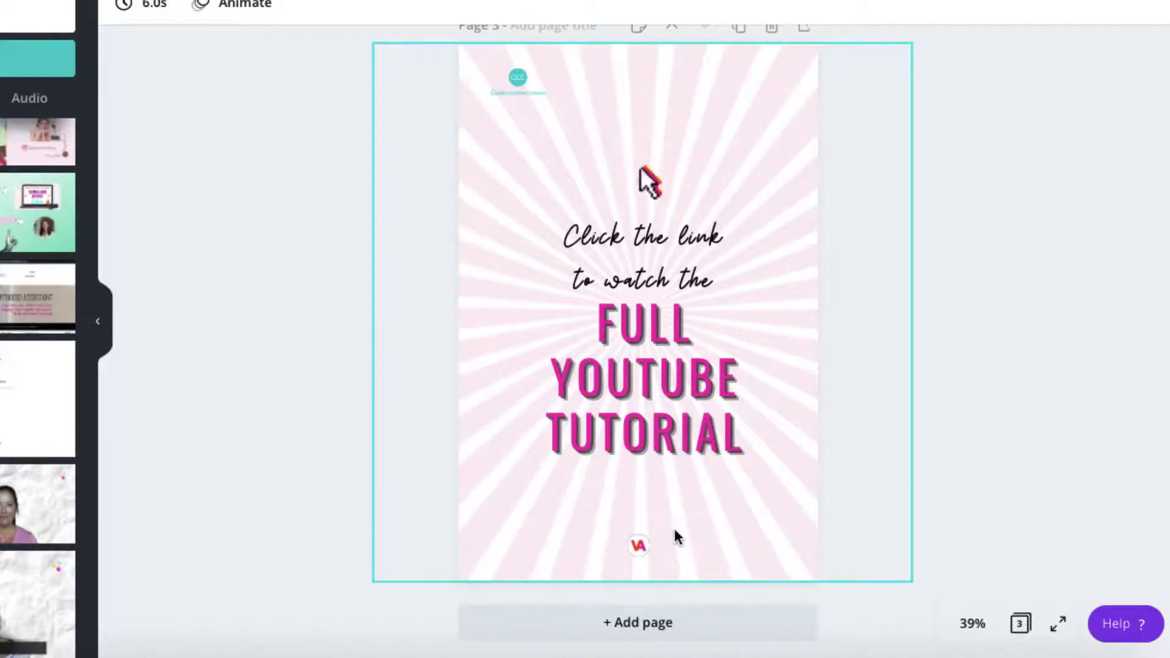
pyautogui.click(638, 547)
pyautogui.press('Delete')
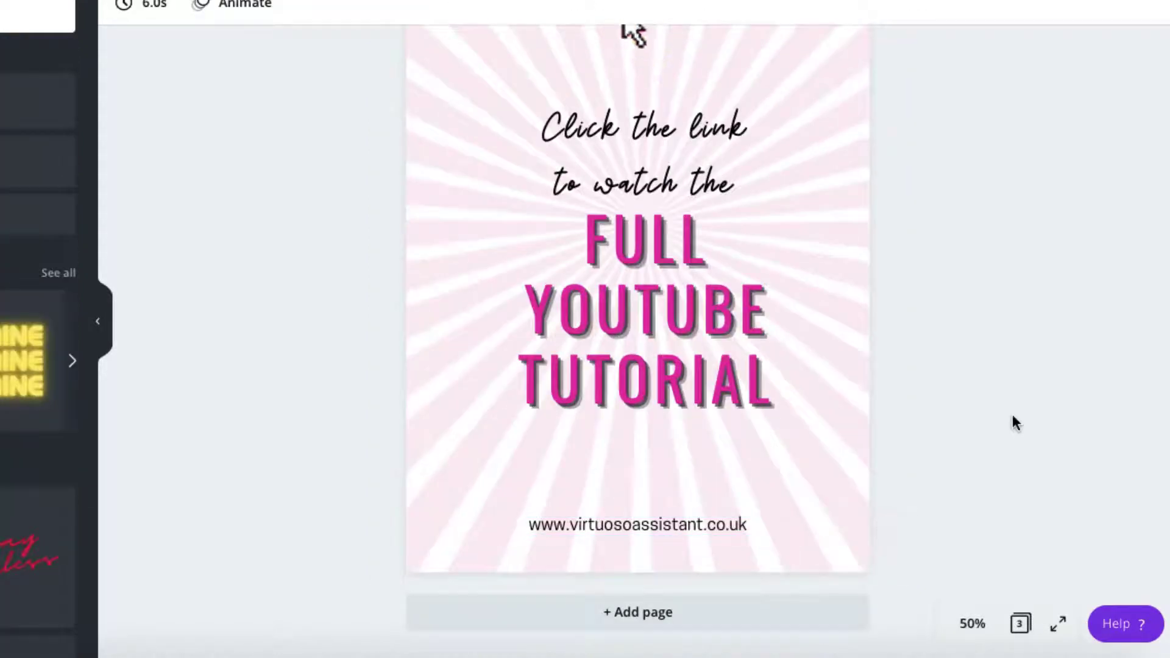
# - Copy the website address text from page 3 to page 1, centred below the tablet
pyautogui.click(740, 517)
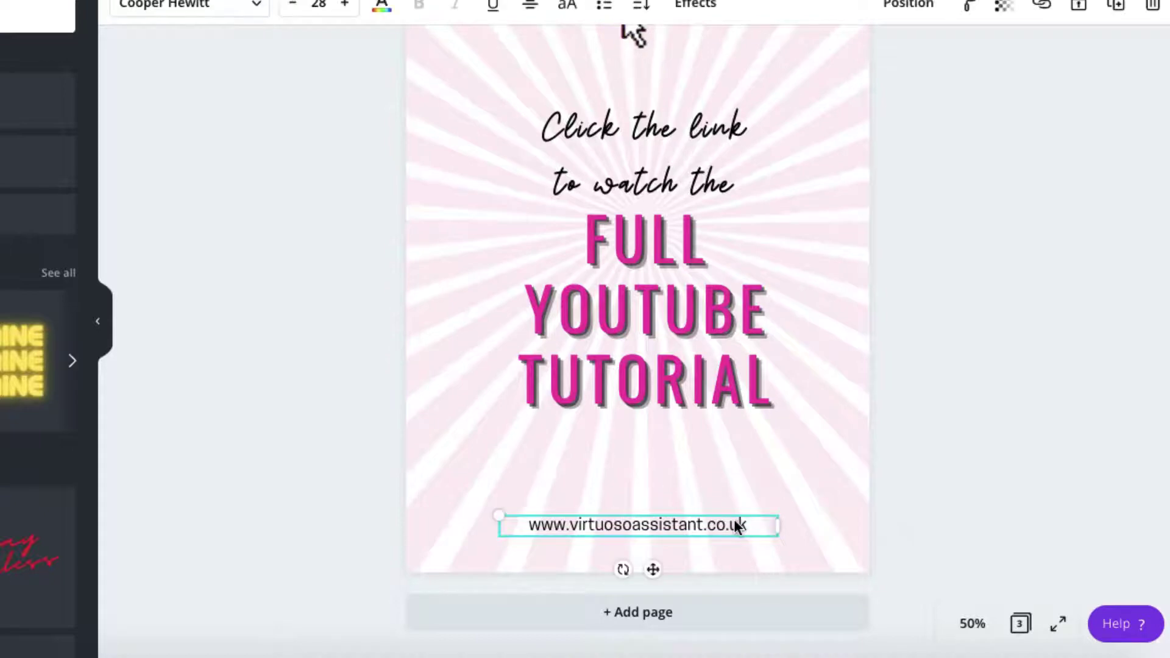
pyautogui.scroll(8, 1030, 347)
pyautogui.scroll(2, 1030, 342)
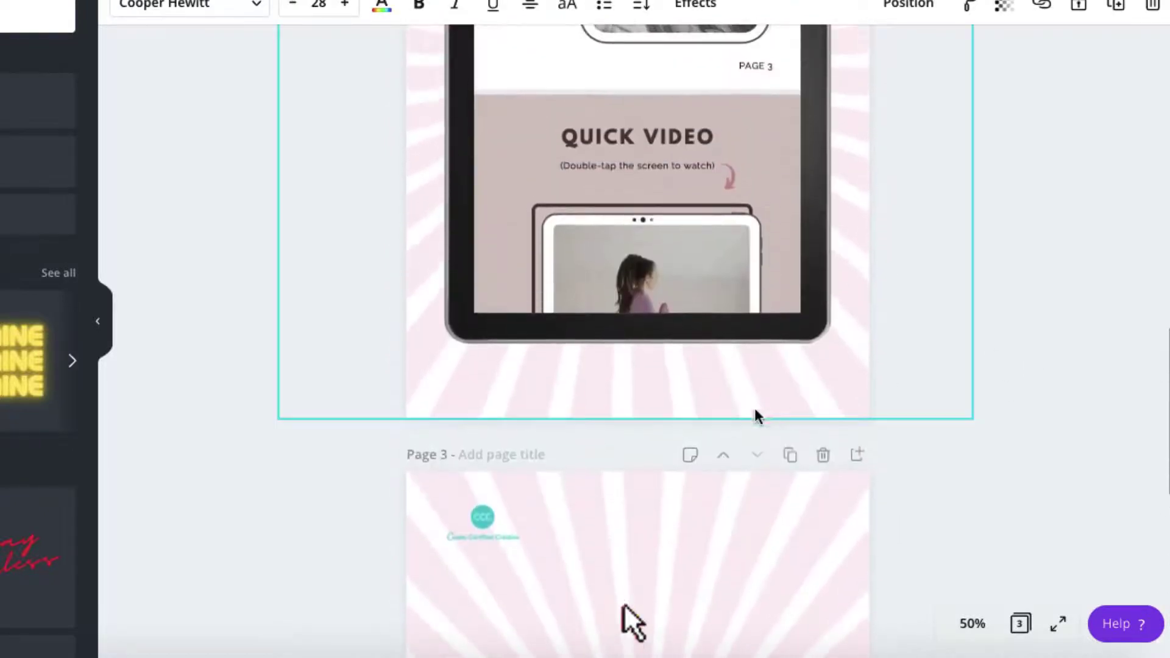
pyautogui.scroll(10, 888, 340)
pyautogui.scroll(5, 906, 339)
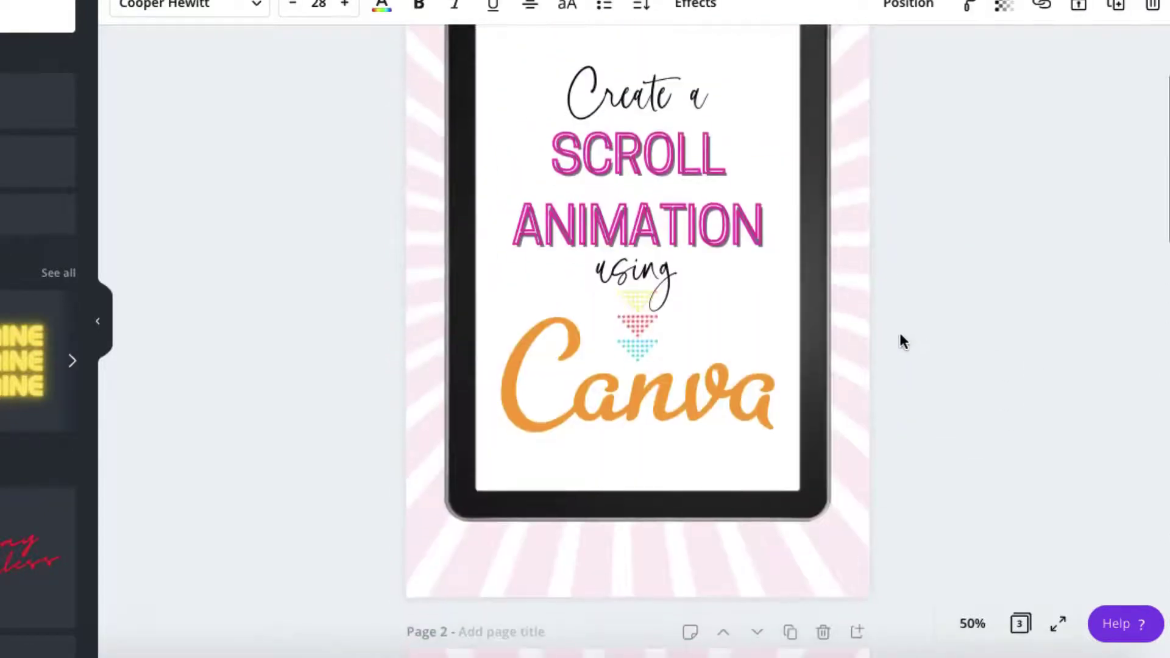
pyautogui.click(995, 417)
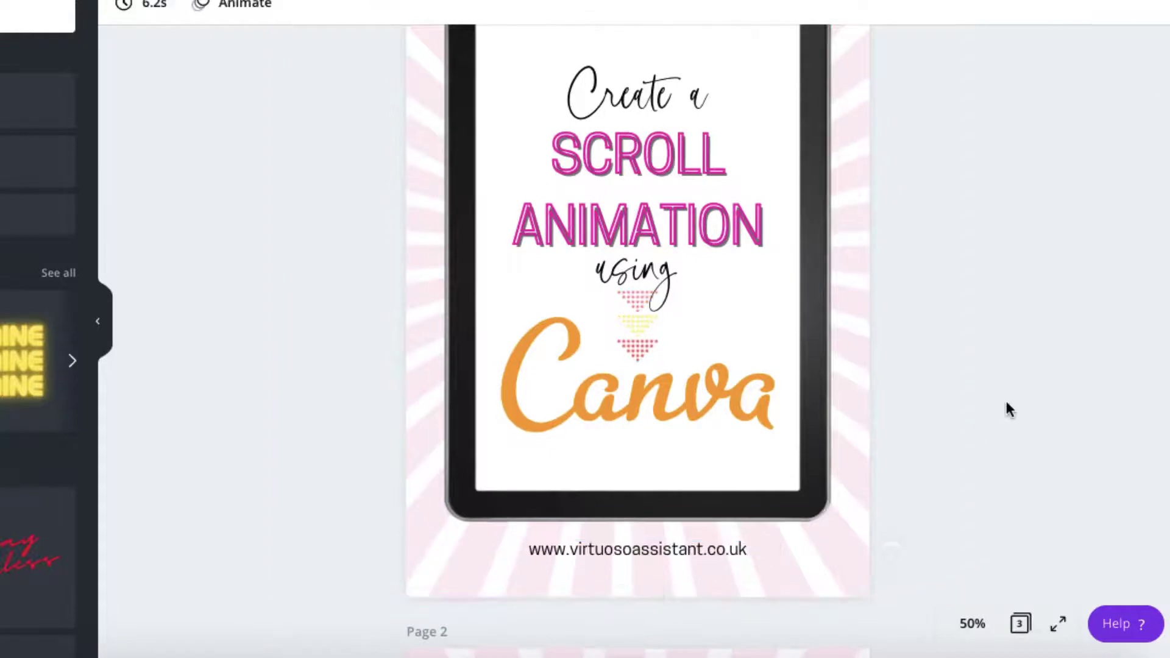
# - Play a preview of the whole video design to check its pages and running time
pyautogui.scroll(3, 999, 411)
pyautogui.scroll(-1, 993, 378)
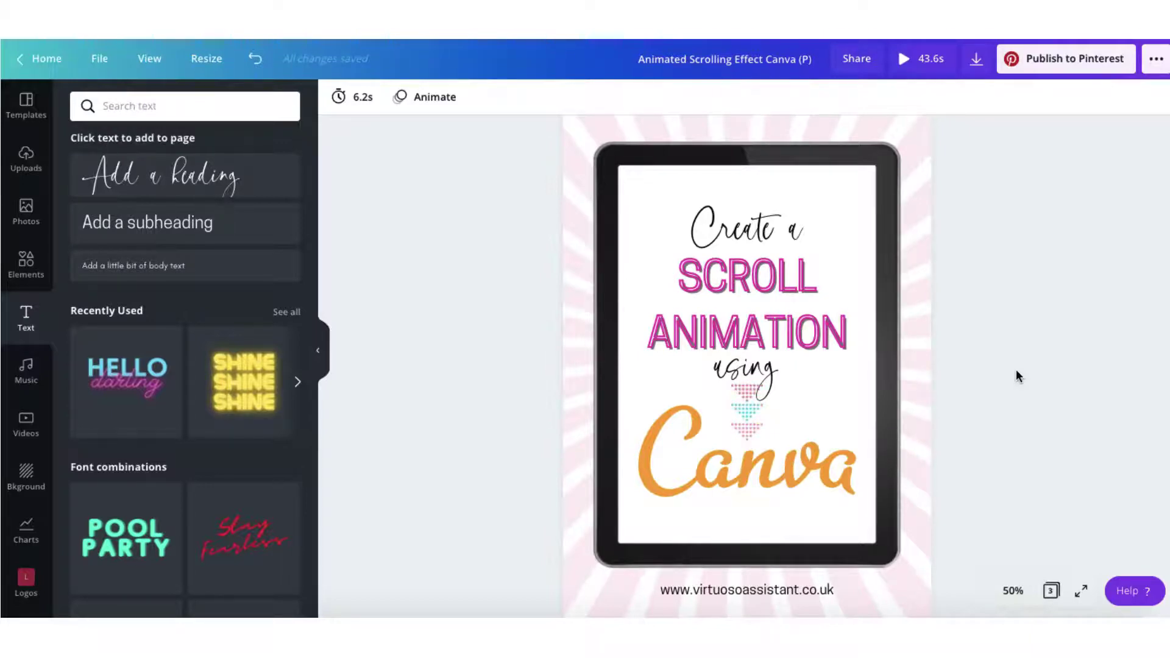
pyautogui.click(905, 57)
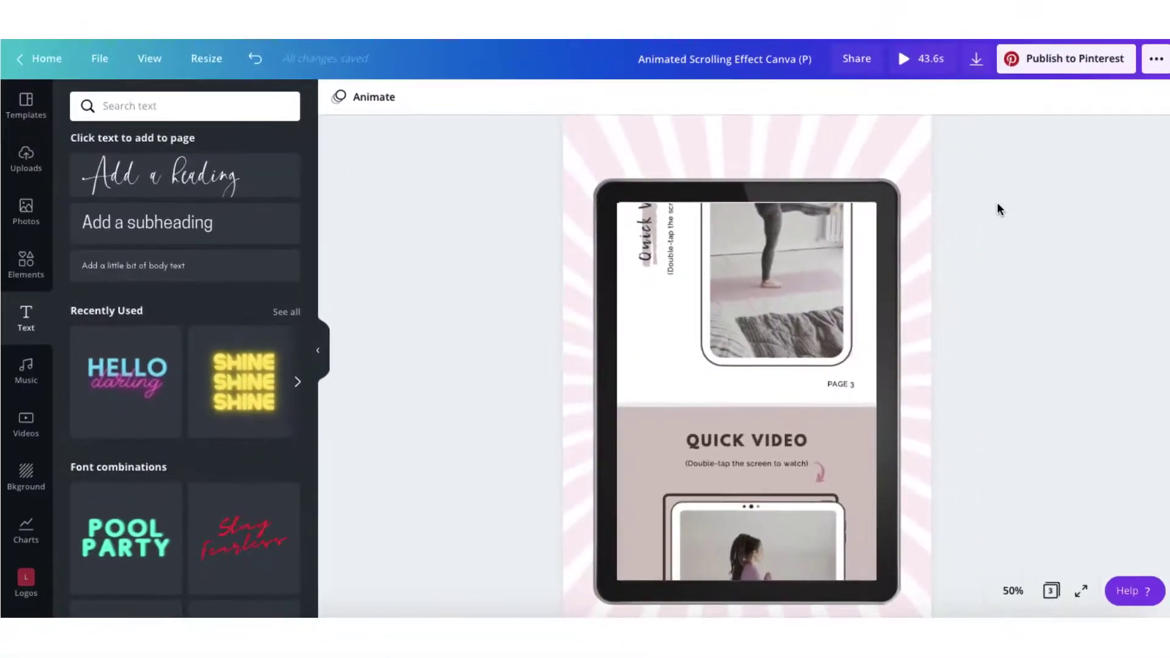
# - Trim the end of the scrolling video on page 2 so the clip lasts 10.0s
pyautogui.scroll(-1, 997, 203)
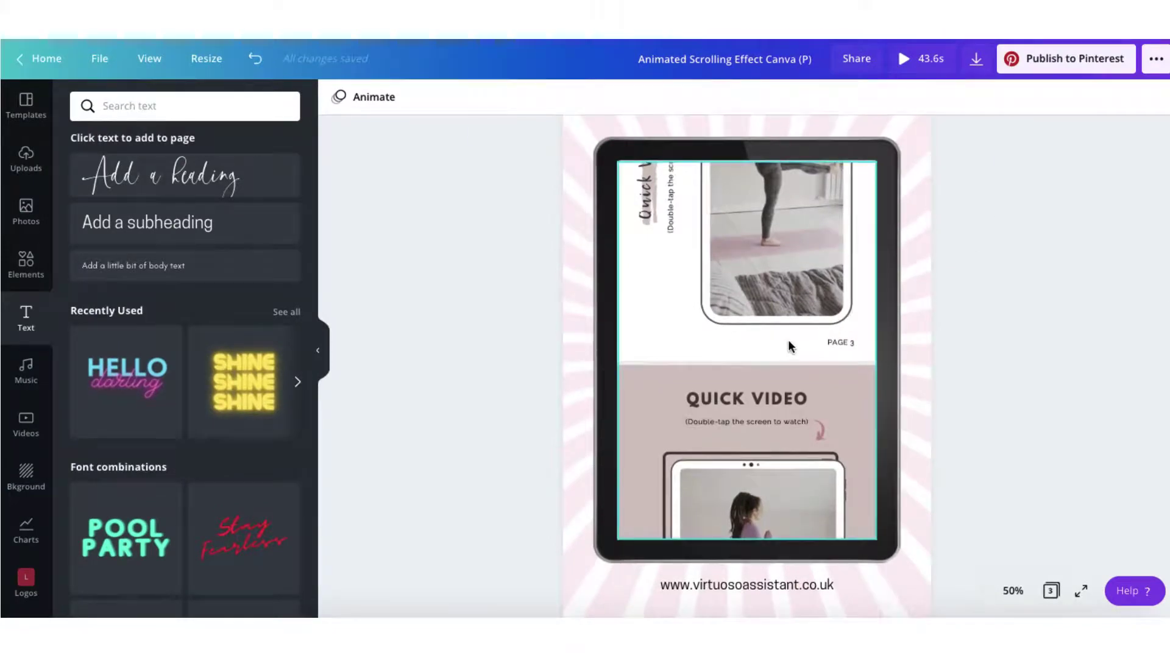
pyautogui.click(756, 345)
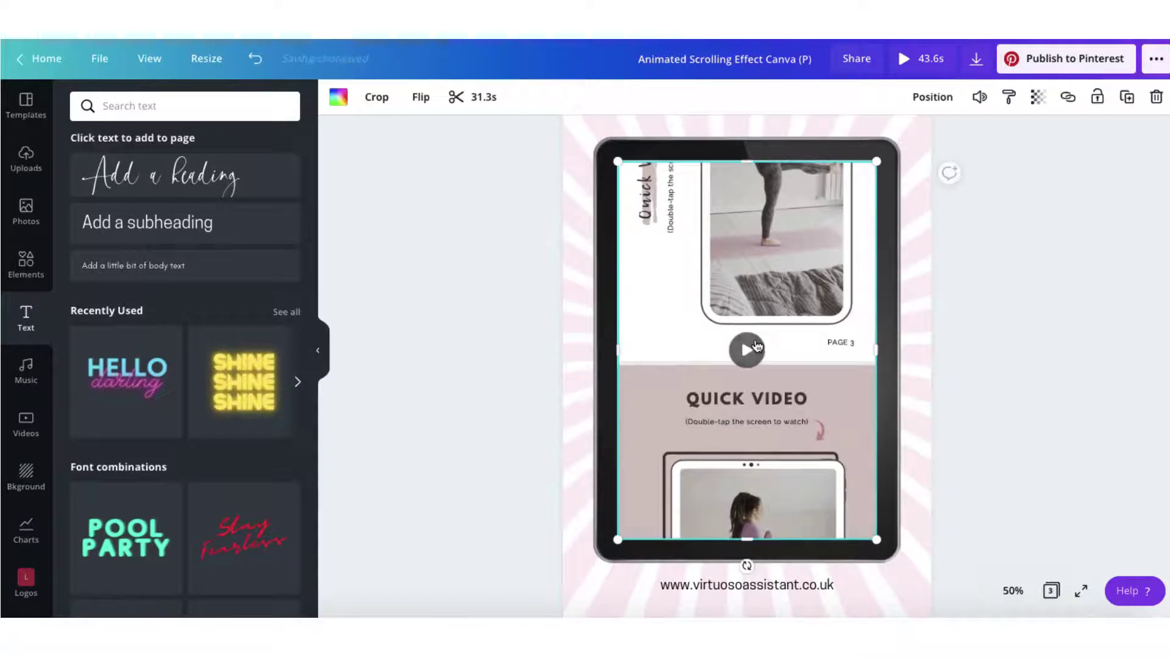
pyautogui.click(459, 104)
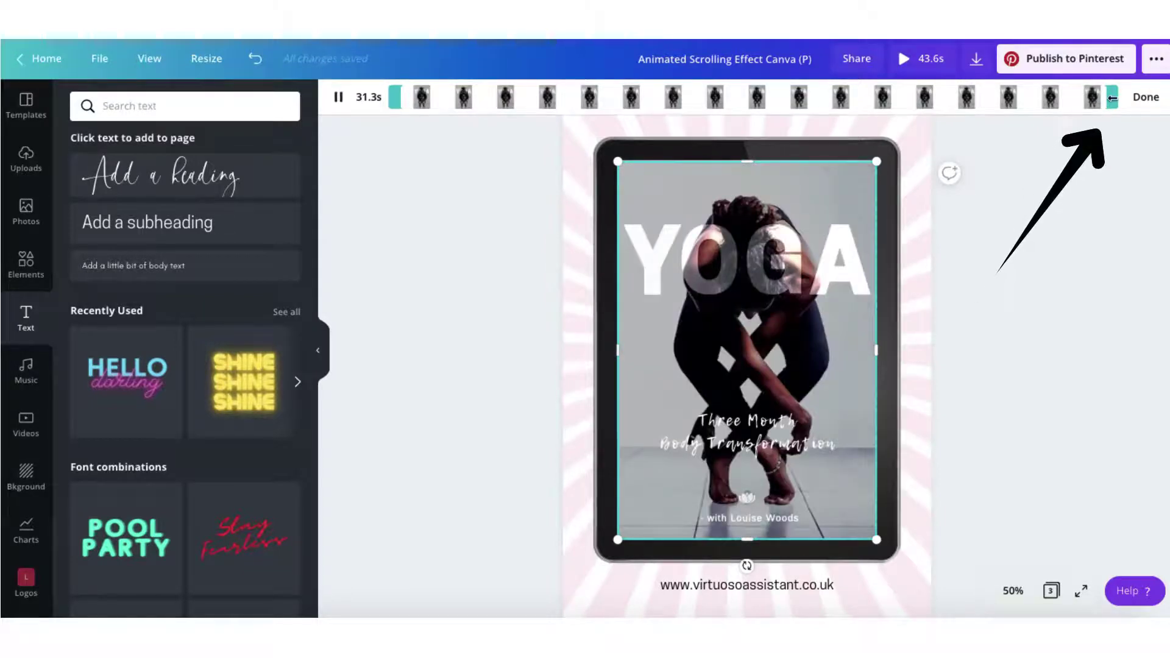
pyautogui.click(1113, 98)
pyautogui.moveTo(1113, 98); pyautogui.dragTo(615, 107)
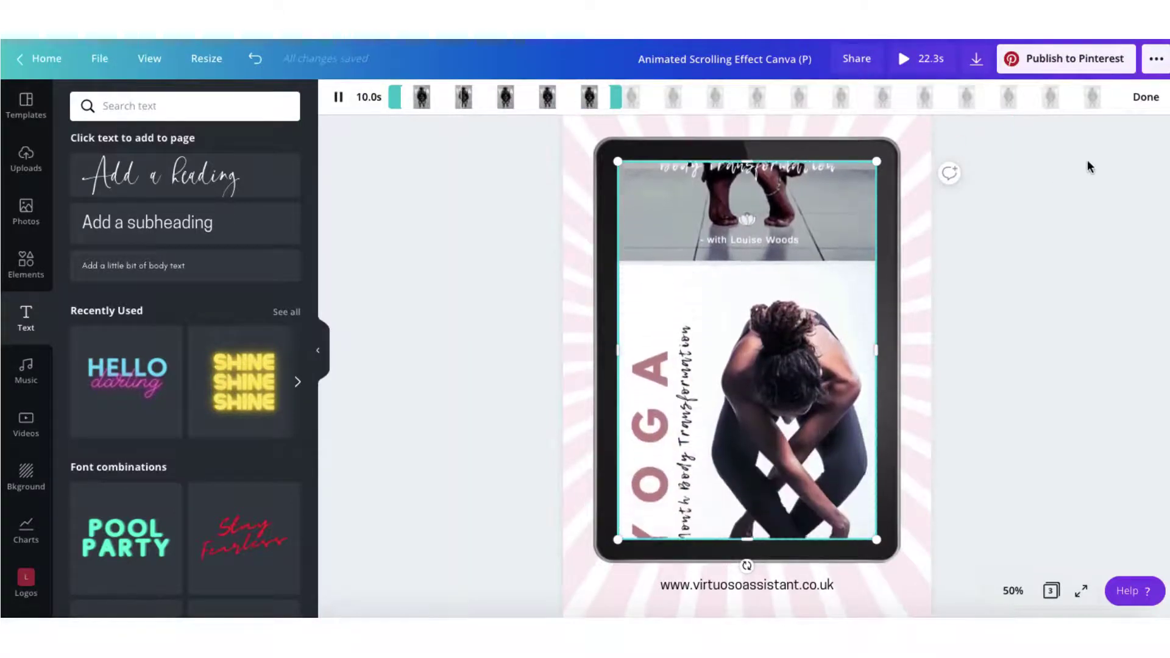
pyautogui.click(1143, 98)
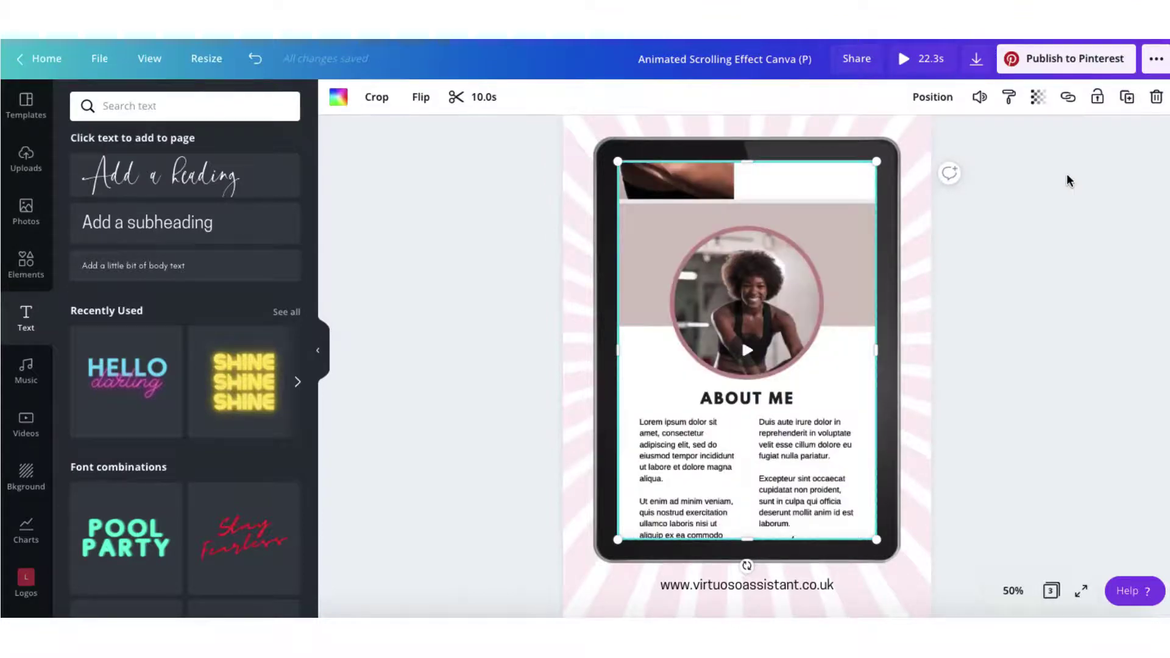
# - Download all three pages as an MP4 video
pyautogui.click(976, 61)
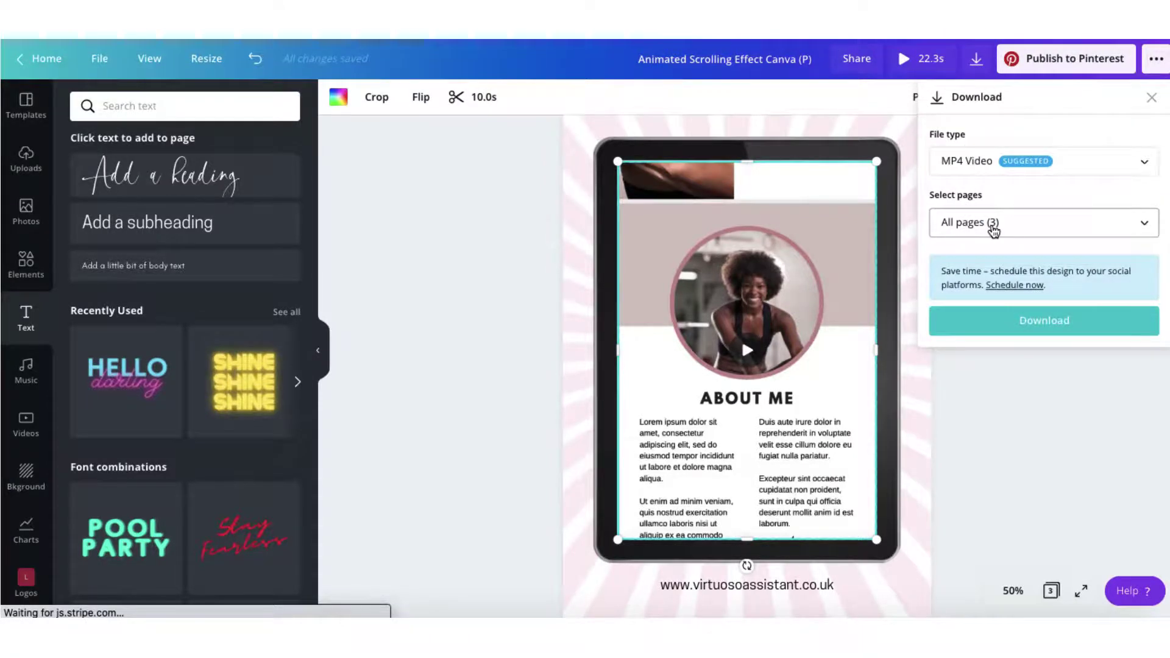
pyautogui.click(1028, 324)
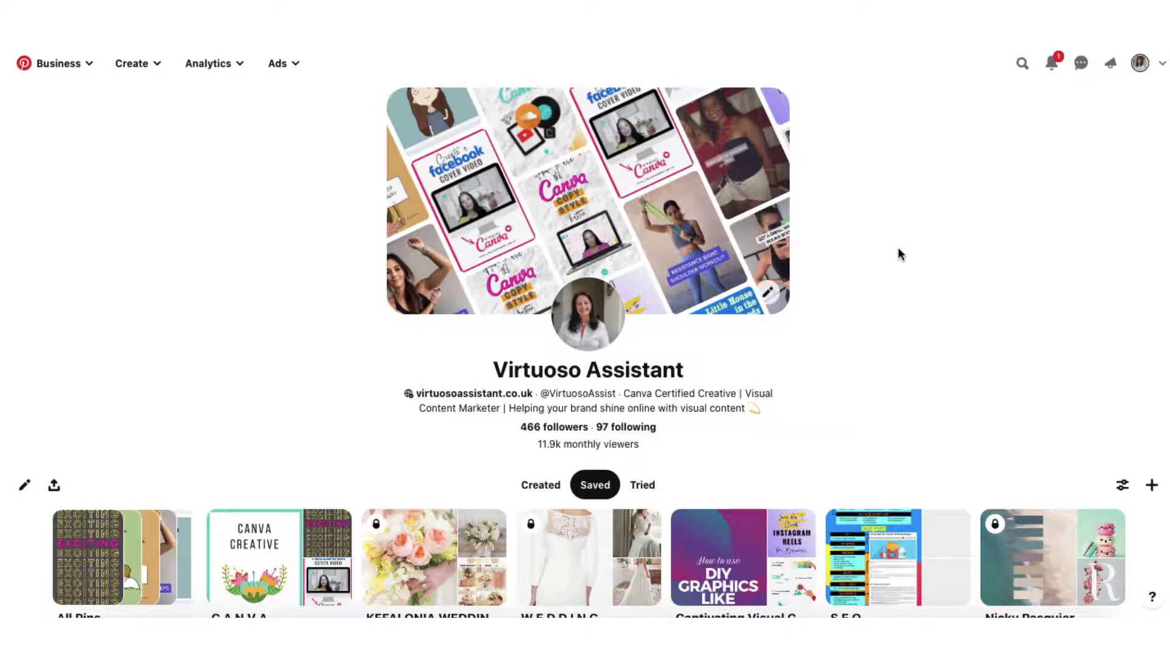
# - Switch to Pinterest, start a new Pin and upload the downloaded scroll animation video
pyautogui.click(151, 72)
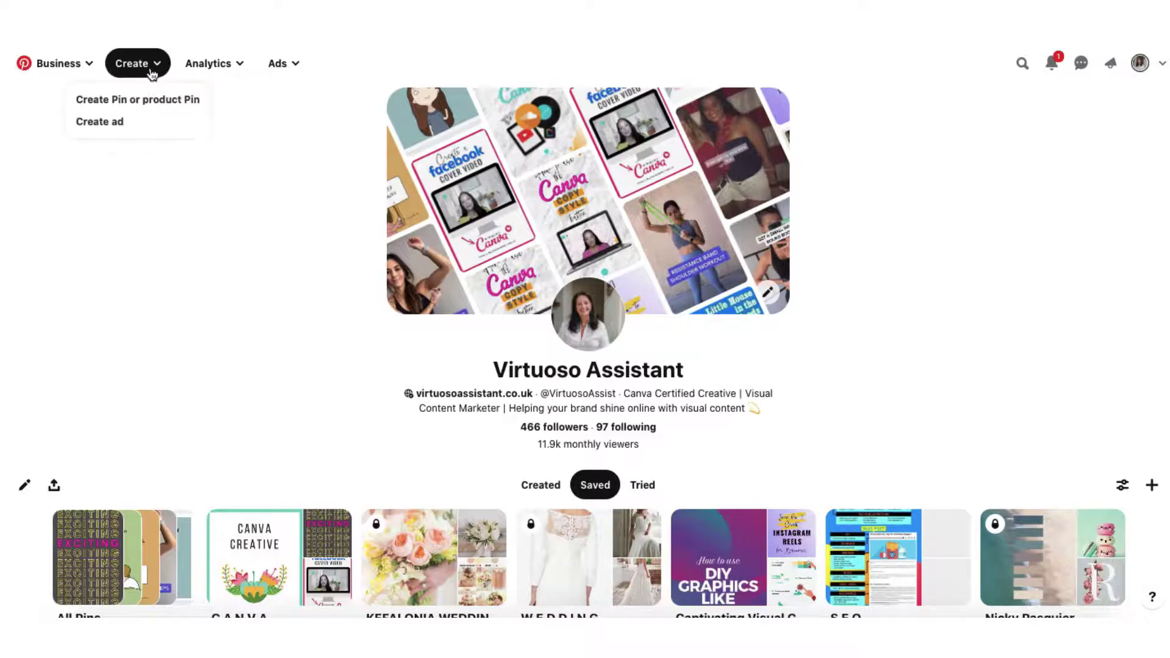
pyautogui.click(134, 105)
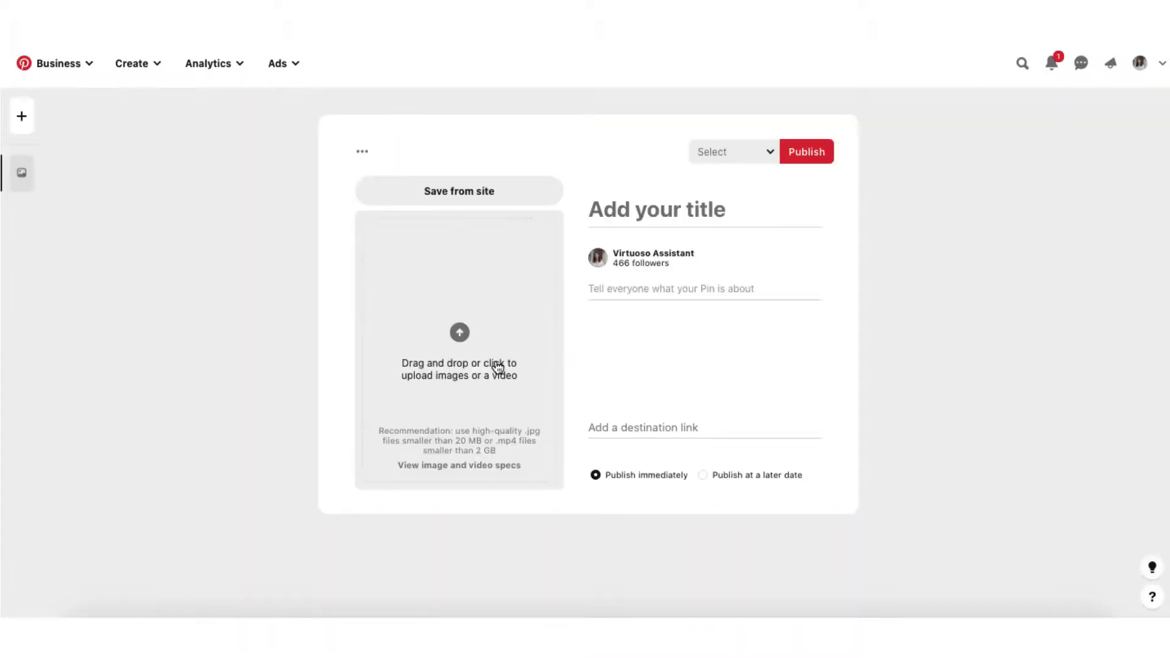
pyautogui.click(460, 334)
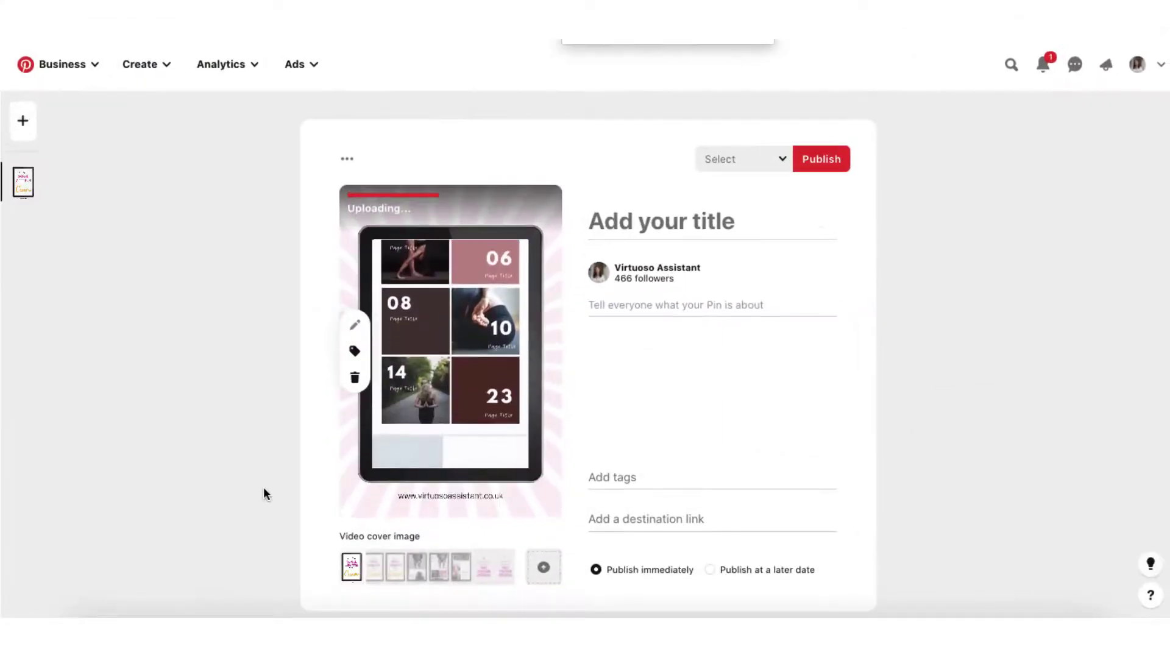
# - Give the new video Pin the title "Canva Scroll Animation Tutorial"
pyautogui.scroll(-2, 263, 491)
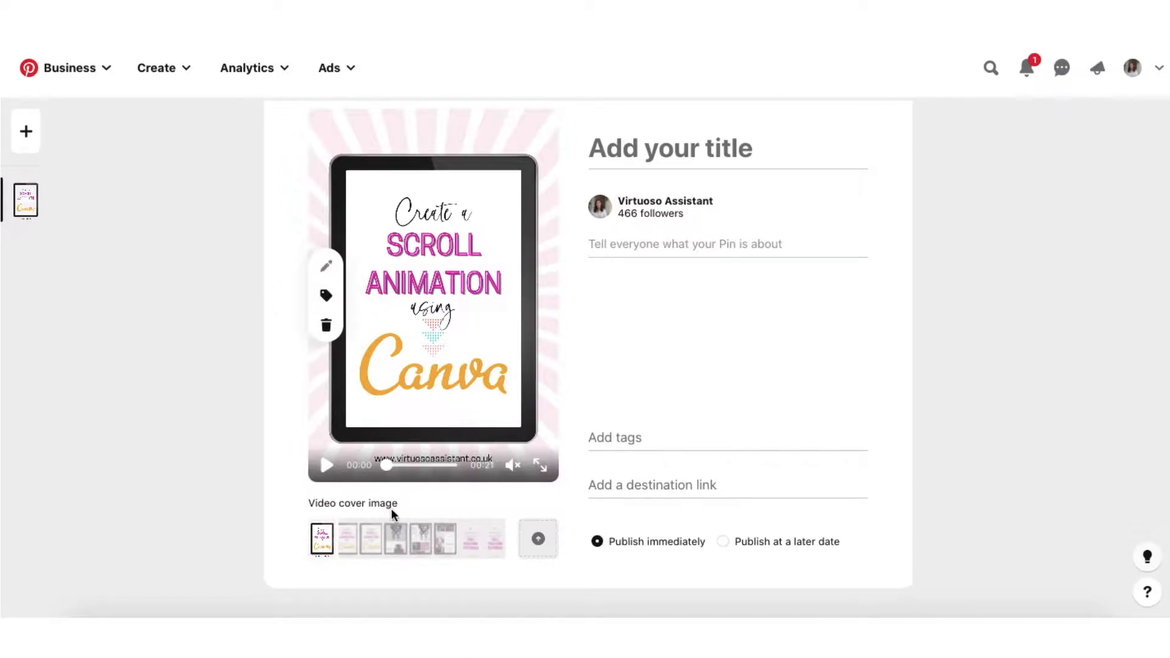
pyautogui.click(589, 150)
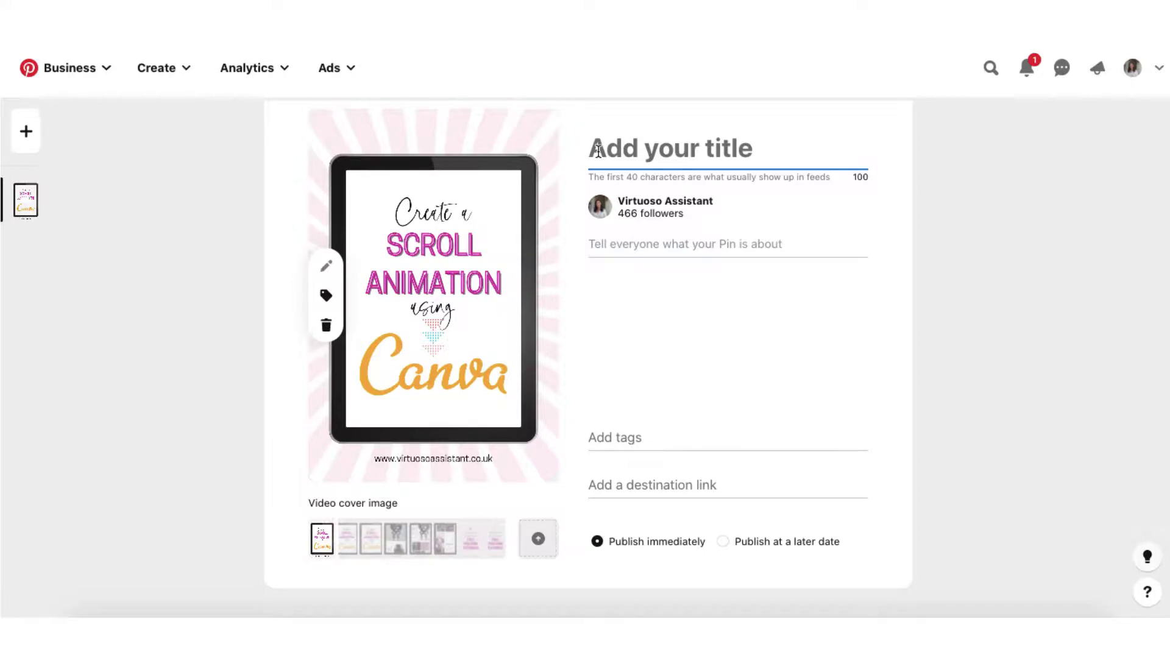
pyautogui.write('Canva ')
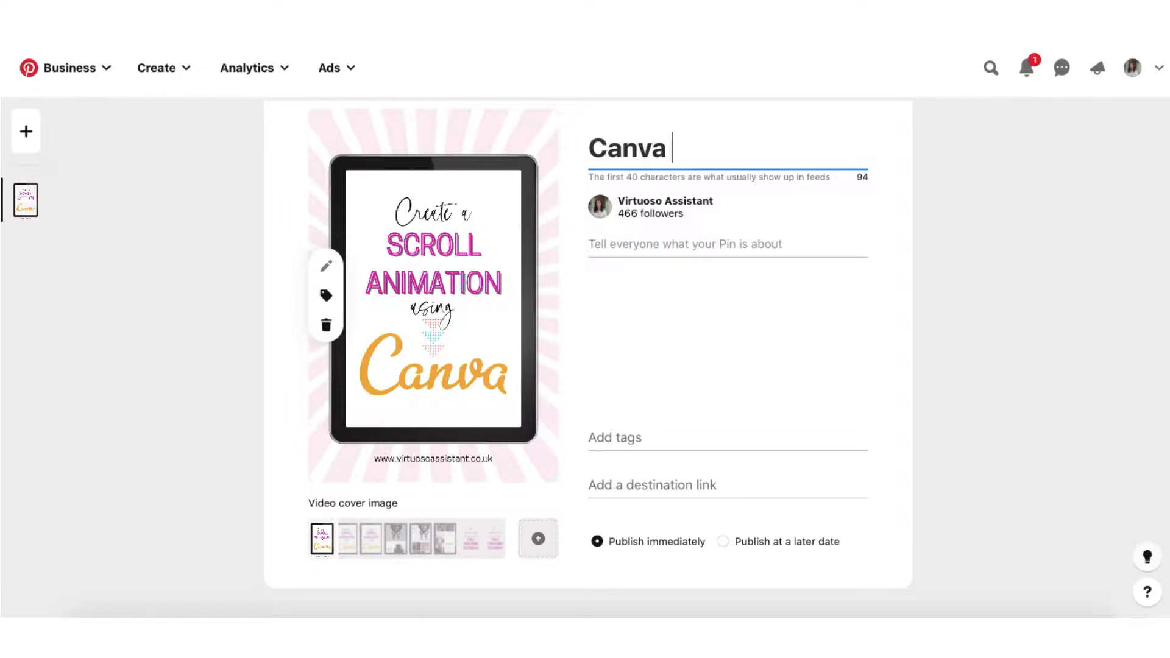
pyautogui.write('Scroll Animation Tutorial')
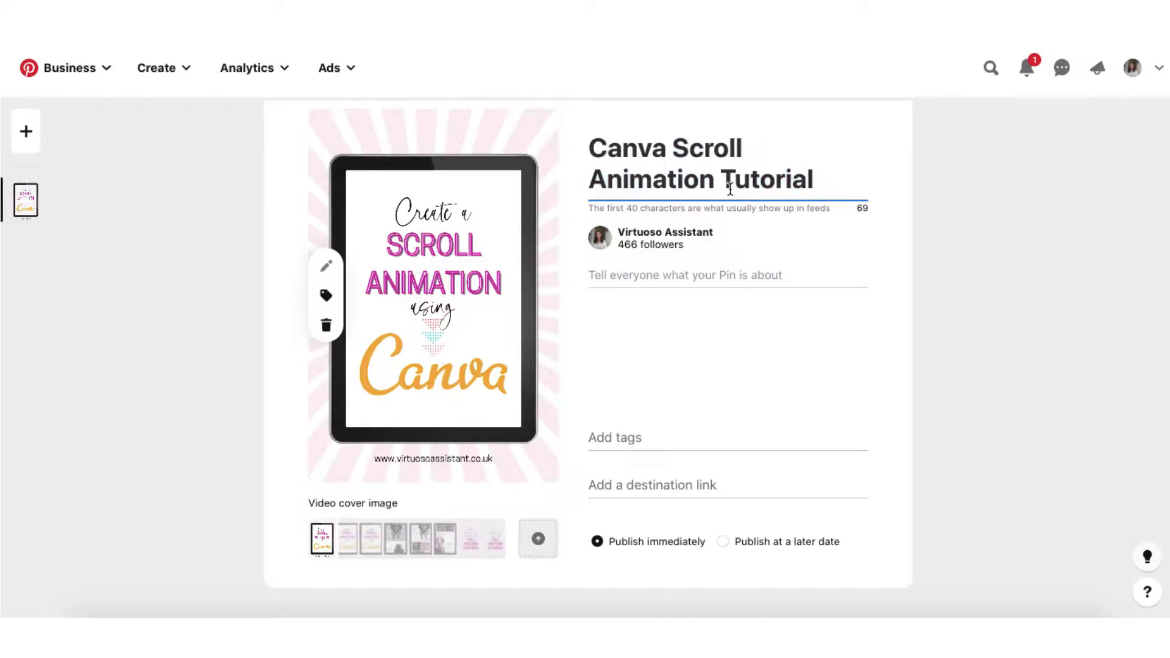
# - Write a Pin description saying this tutorial shows how to create a scroll animation using just Canva, with the step-by-step YouTube tutorial available through the link
pyautogui.click(587, 255)
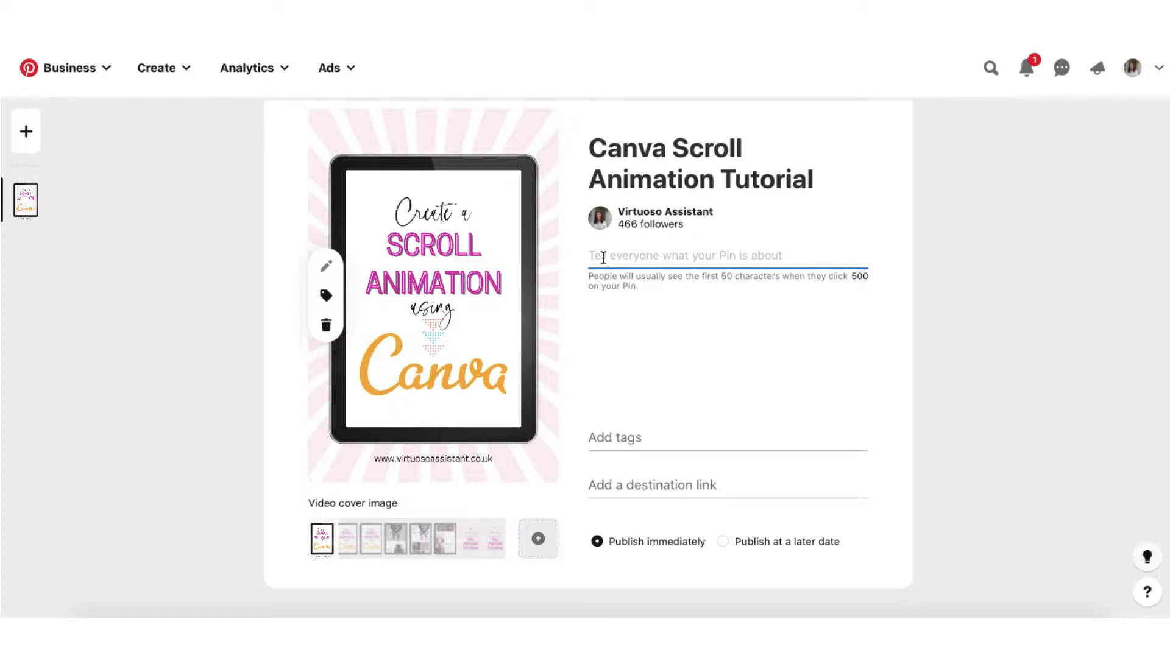
pyautogui.write("In this tutorial I'm goi")
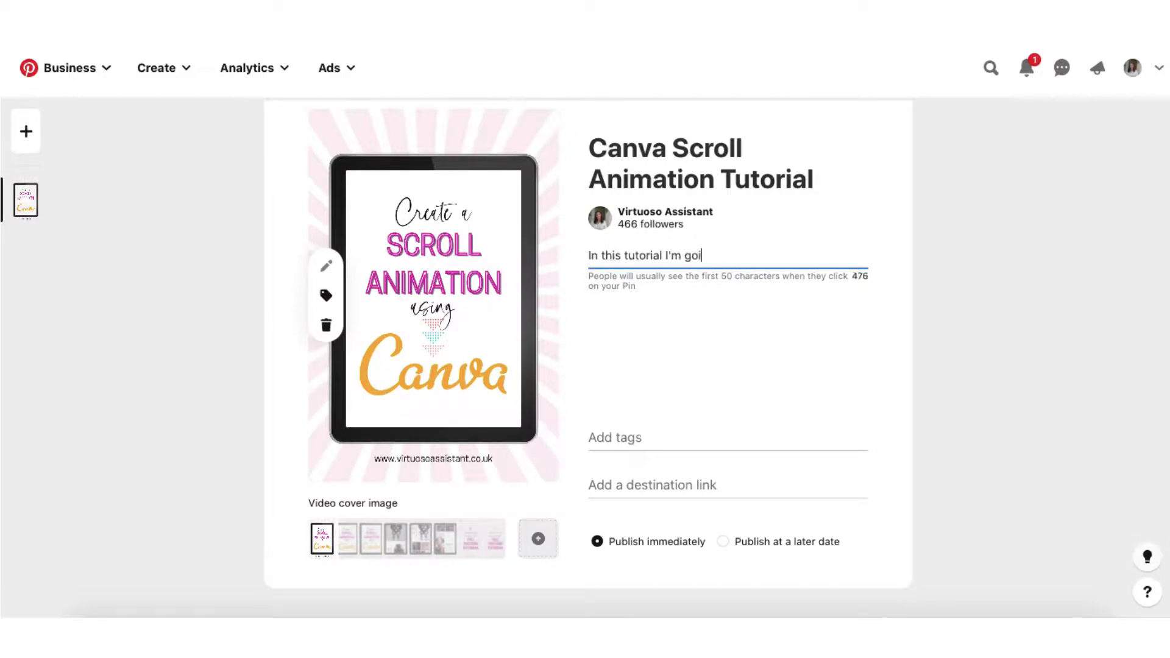
pyautogui.write('ng to show you how to create a scroll anima')
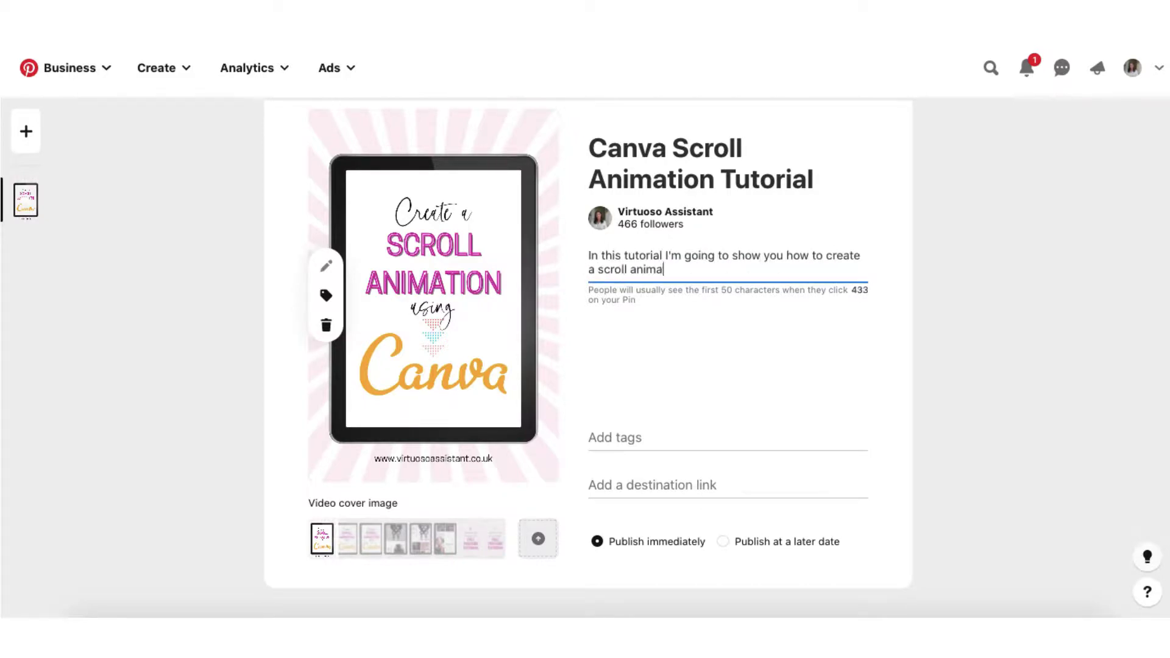
pyautogui.write('tion using just Canva.  Follow m')
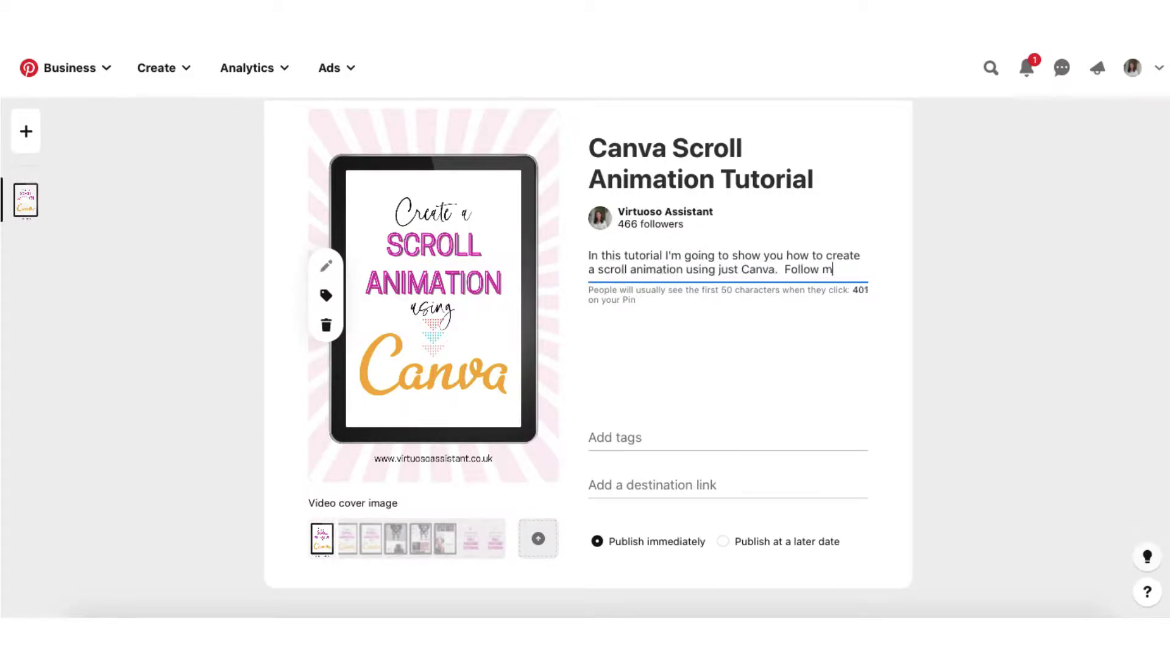
pyautogui.write('y step-by-step turorial in You')
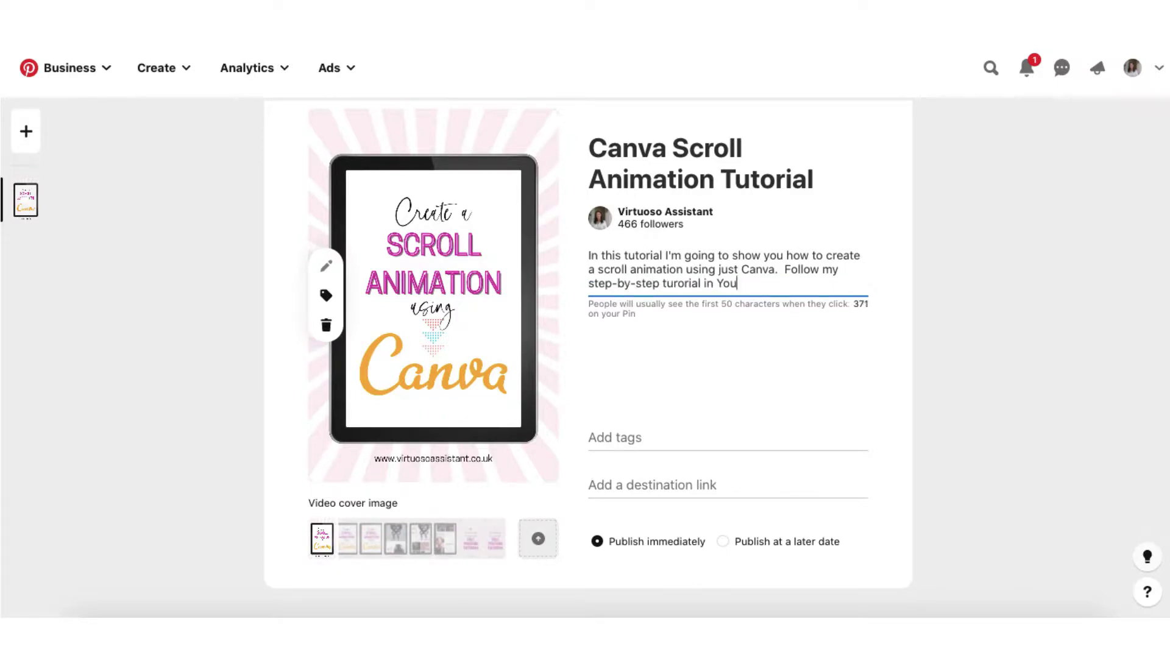
pyautogui.write('Tube by clicking on the link.')
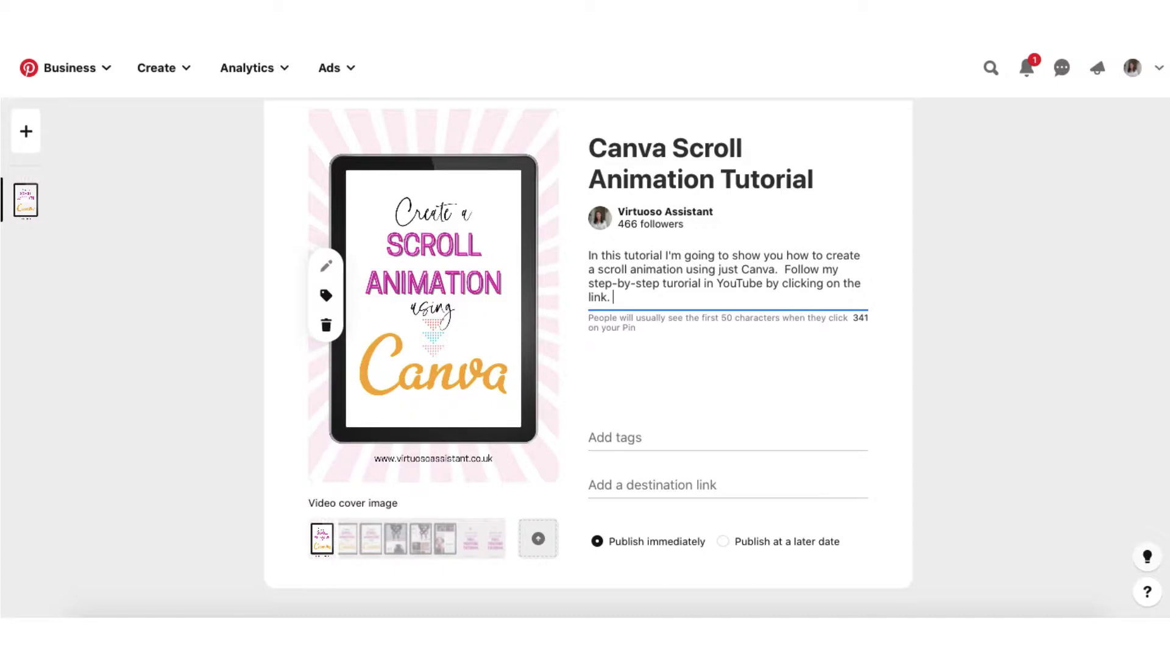
# - Add the hashtags #Canva #smallbusiness #socialmediamarketing below the description text, separated by a blank line
pyautogui.press('Return')
pyautogui.press('Return')
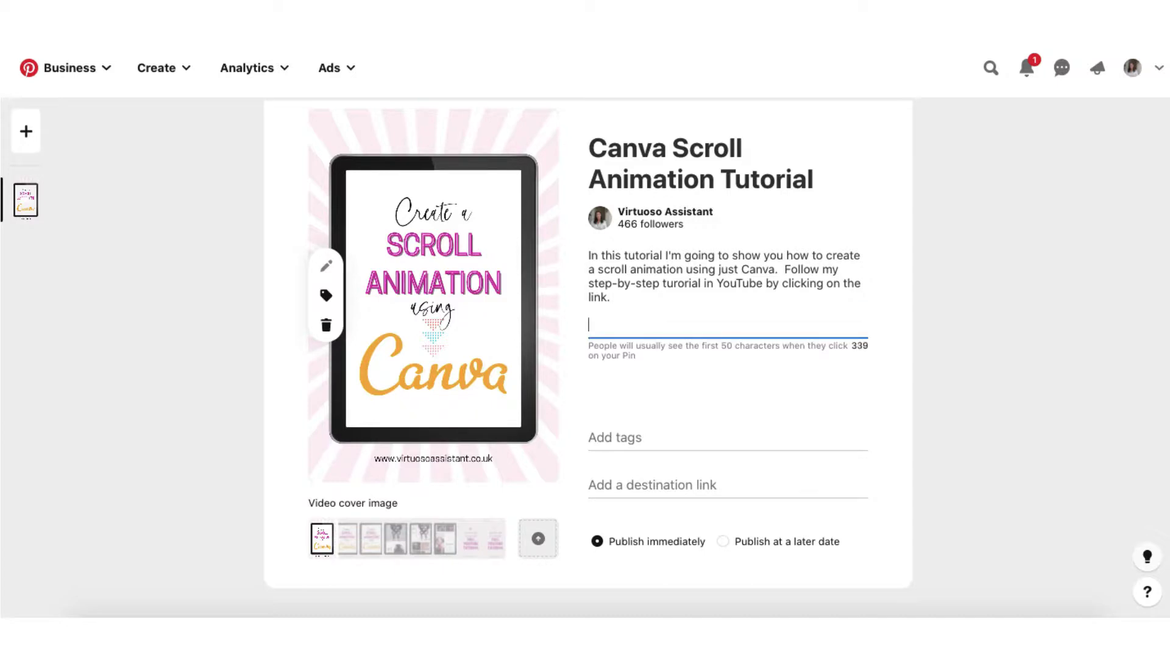
pyautogui.write('#Canva #smallbusiness ')
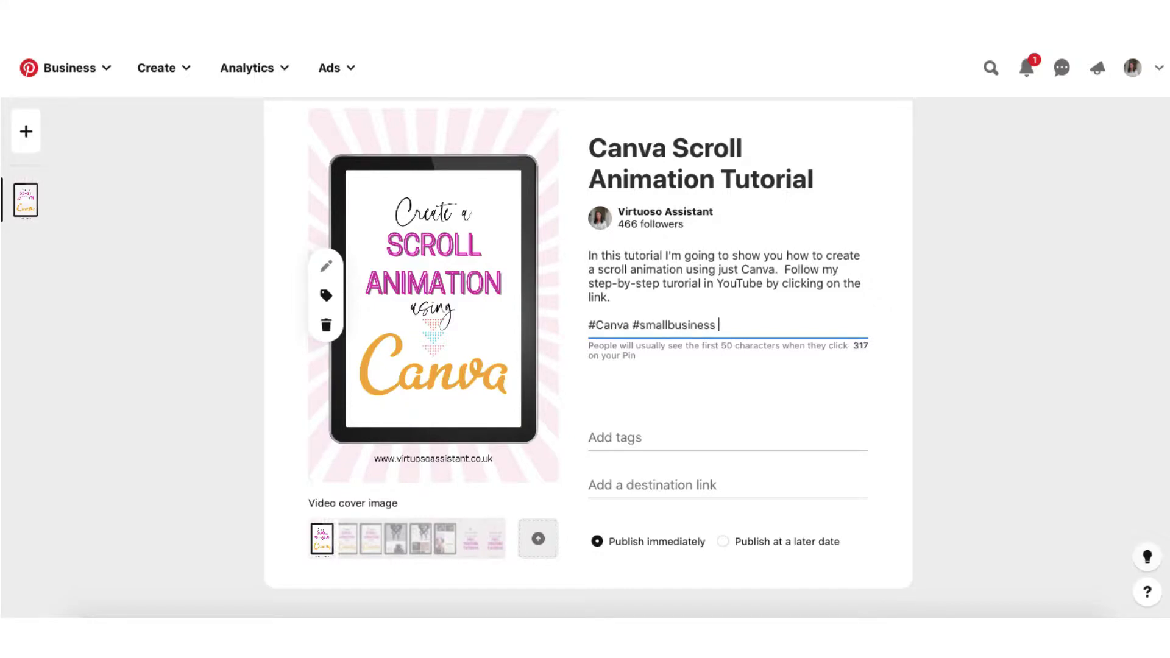
pyautogui.write('#socialmediamarketing')
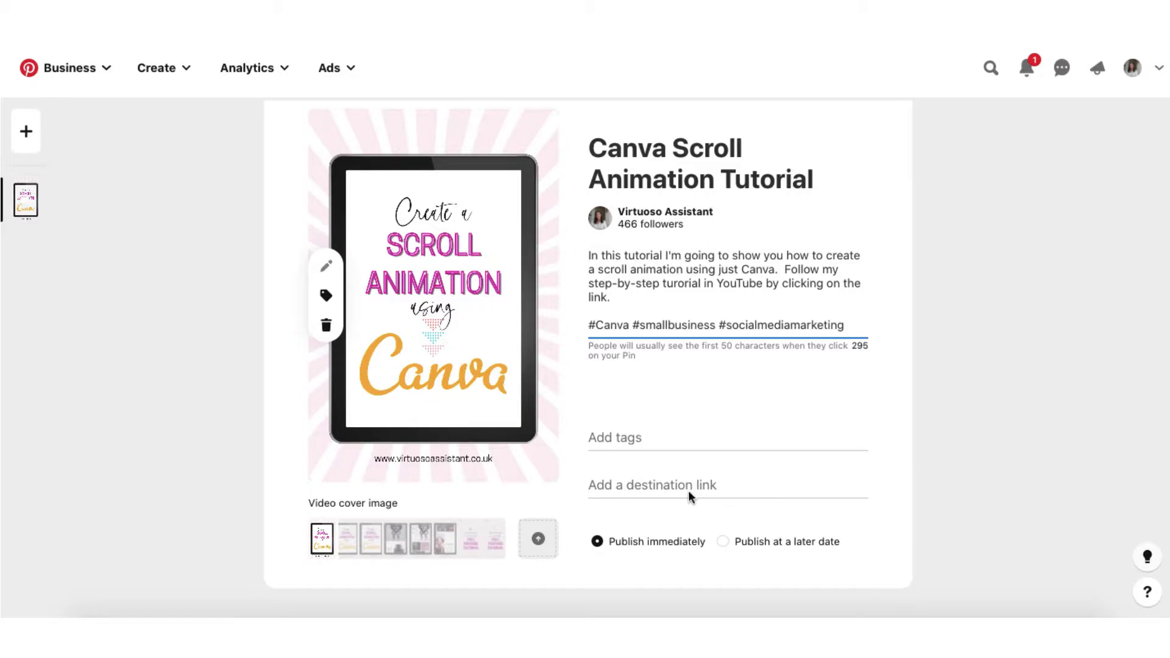
pyautogui.click(587, 487)
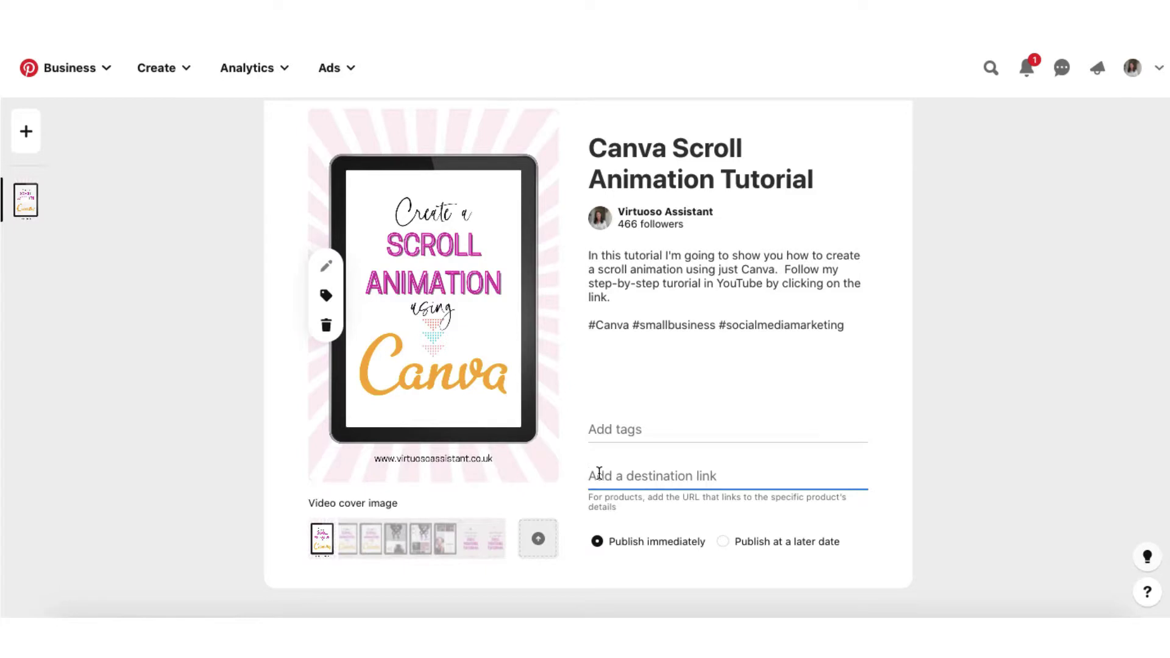
pyautogui.write('https://youtu.be/WXqzAtCBMFQ')
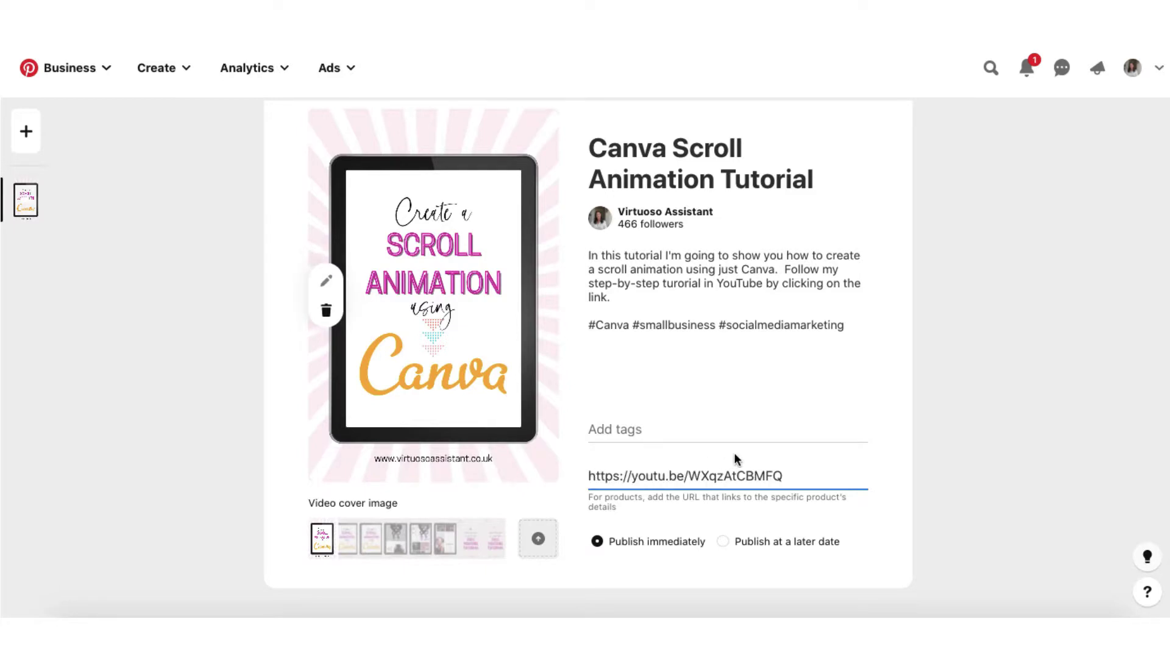
pyautogui.click(657, 392)
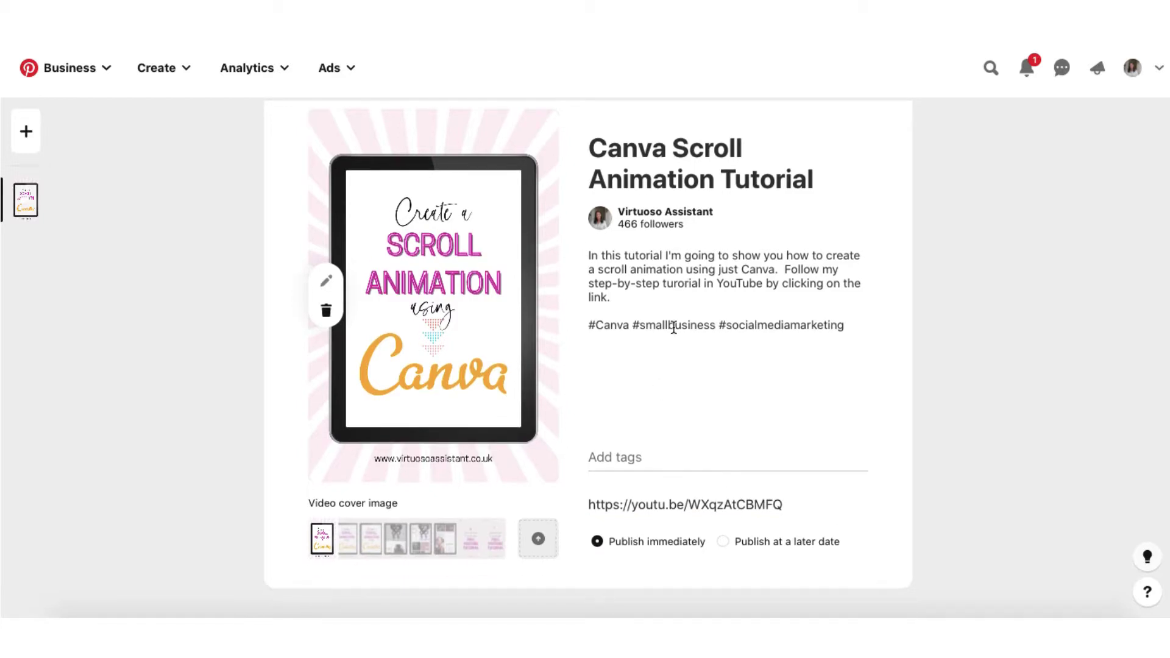
# - Publish the Pin to the Canva Tutorials section of the C A N V A board and view the published Pin
pyautogui.scroll(2, 673, 328)
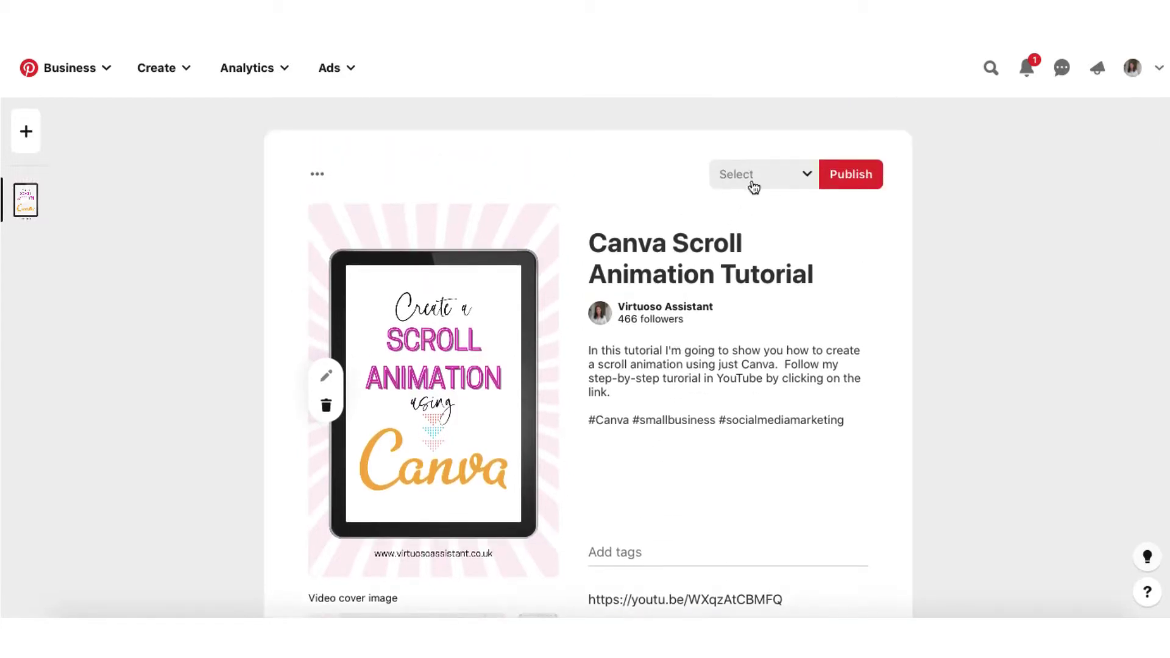
pyautogui.click(806, 177)
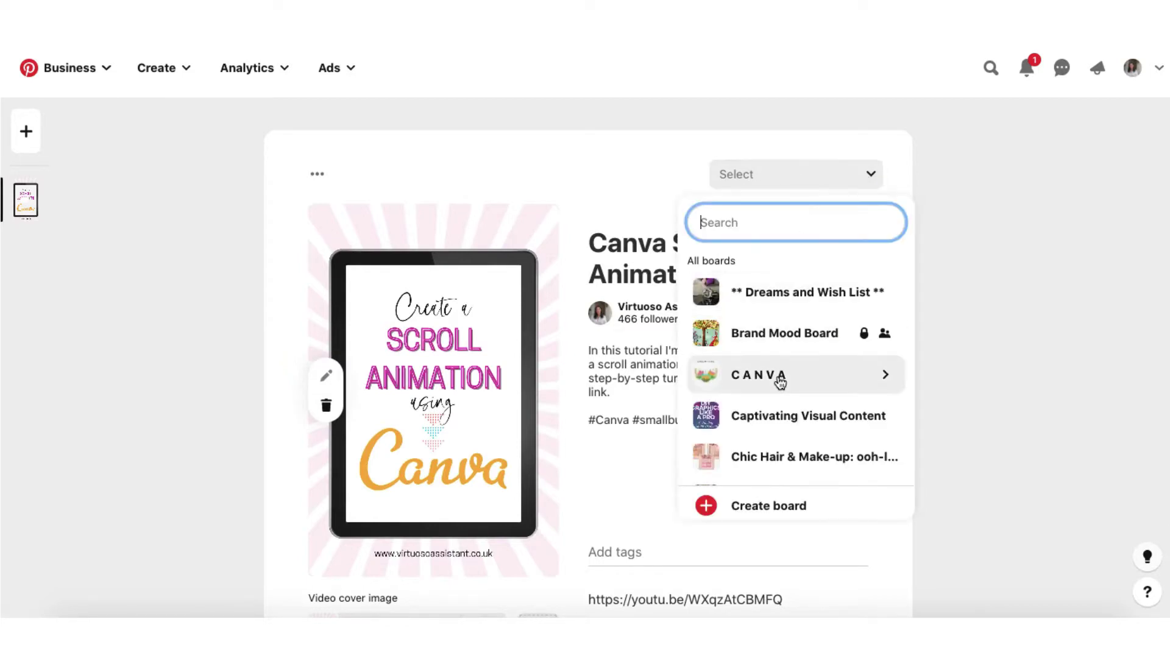
pyautogui.click(780, 379)
pyautogui.moveTo(762, 319)
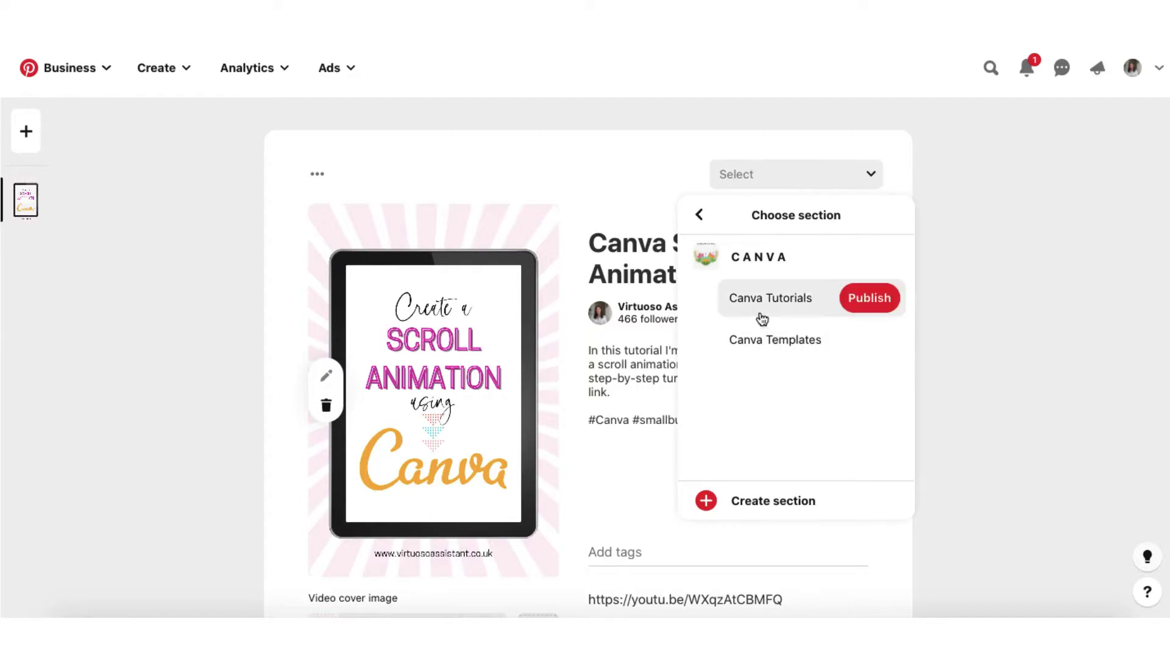
pyautogui.click(869, 299)
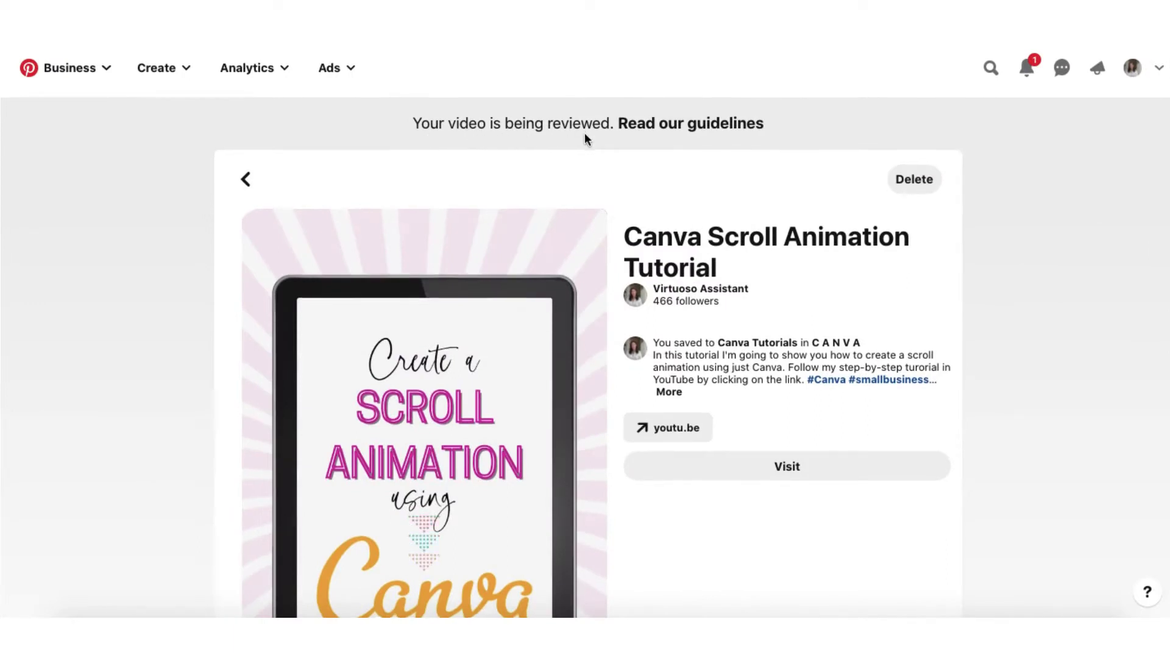
pyautogui.scroll(-2, 585, 135)
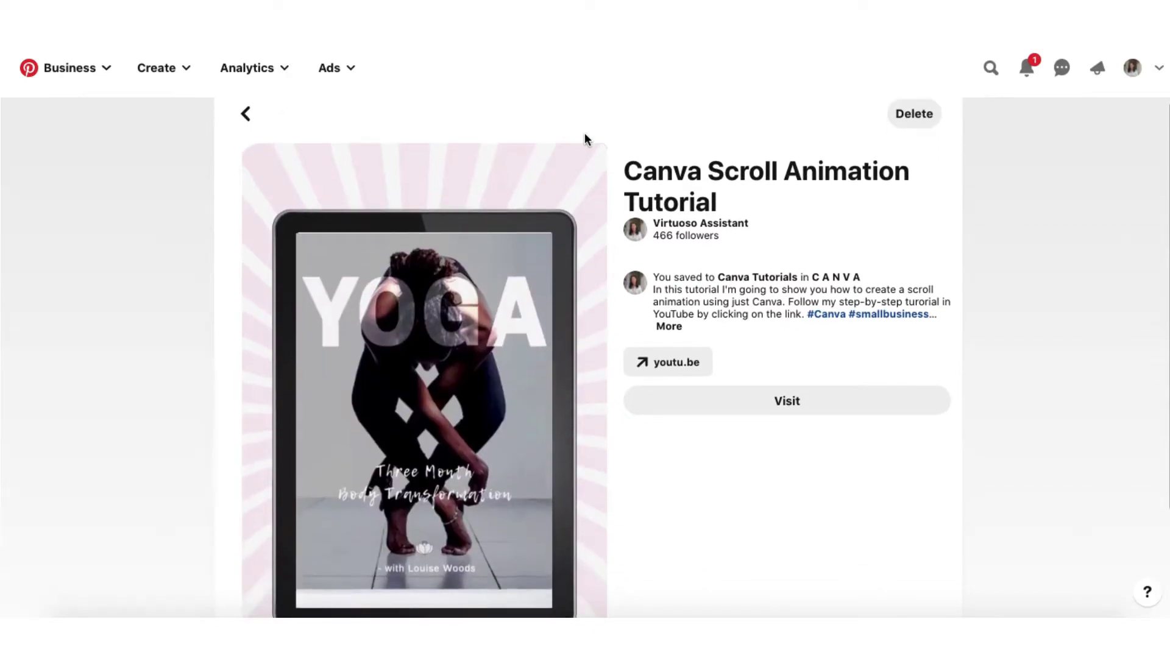